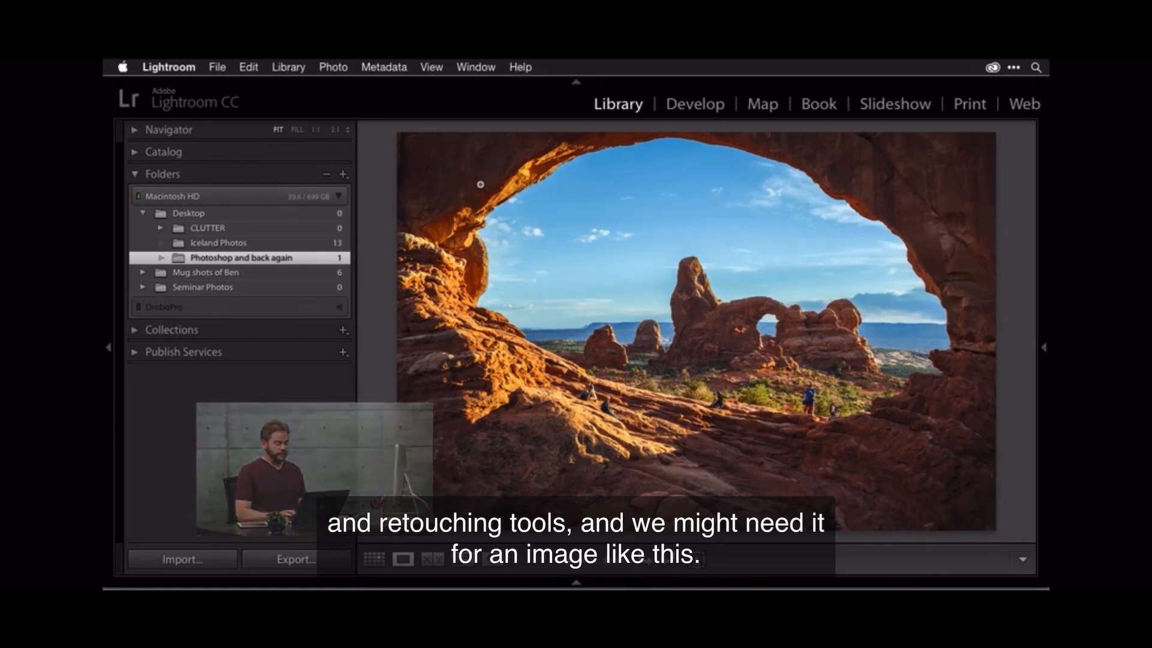
Open the rock arch photo in Adobe Photoshop CC 2015 for editing and fit the image to the window
{"action": "left_click", "coordinate": [329, 68]}
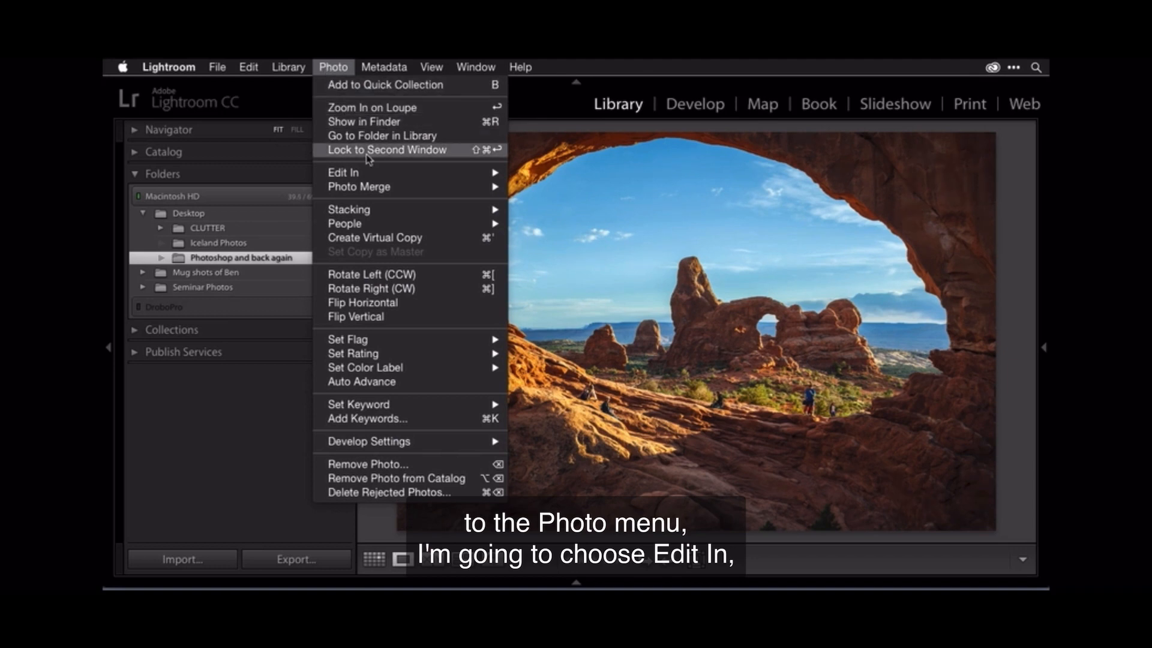
{"action": "mouse_move", "coordinate": [370, 175]}
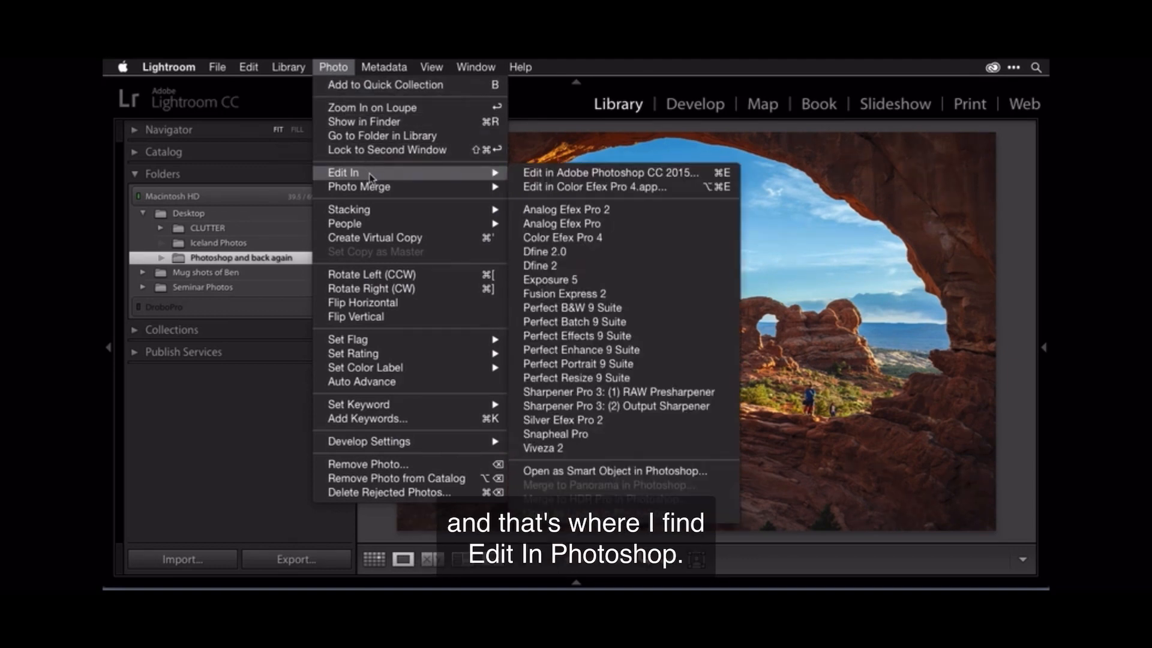
{"action": "left_click", "coordinate": [609, 178]}
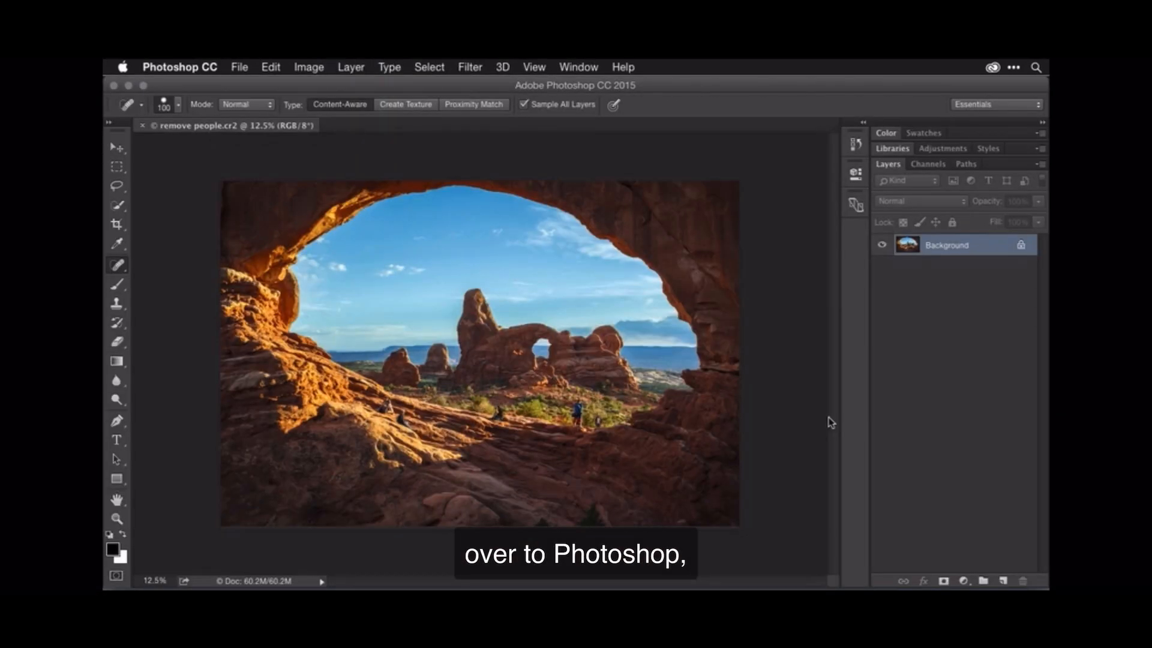
{"action": "key", "text": "super+0"}
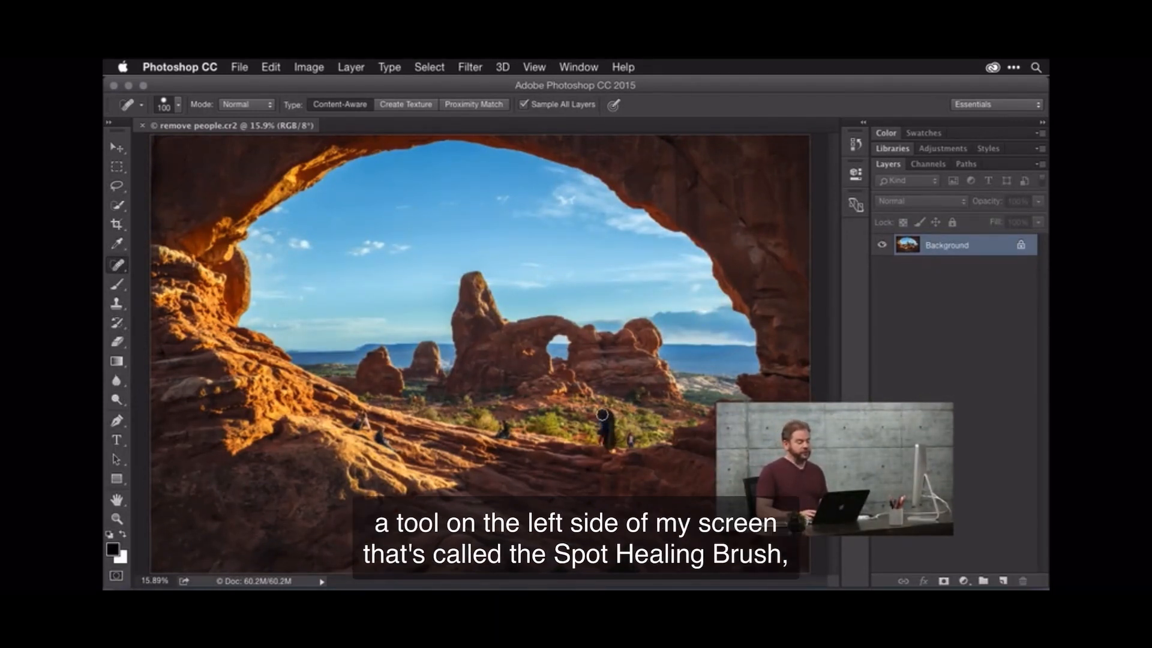
Remove the people from the rocks beneath the arch with the Spot Healing Brush in Content-Aware mode
{"action": "mouse_move", "coordinate": [602, 414]}
{"action": "left_mouse_down"}
{"action": "mouse_move", "coordinate": [596, 442]}
{"action": "mouse_move", "coordinate": [597, 428]}
{"action": "mouse_move", "coordinate": [602, 446]}
{"action": "mouse_move", "coordinate": [630, 443]}
{"action": "left_mouse_up"}
{"action": "mouse_move", "coordinate": [509, 436]}
{"action": "left_mouse_down"}
{"action": "mouse_move", "coordinate": [508, 422]}
{"action": "mouse_move", "coordinate": [500, 435]}
{"action": "left_mouse_up"}
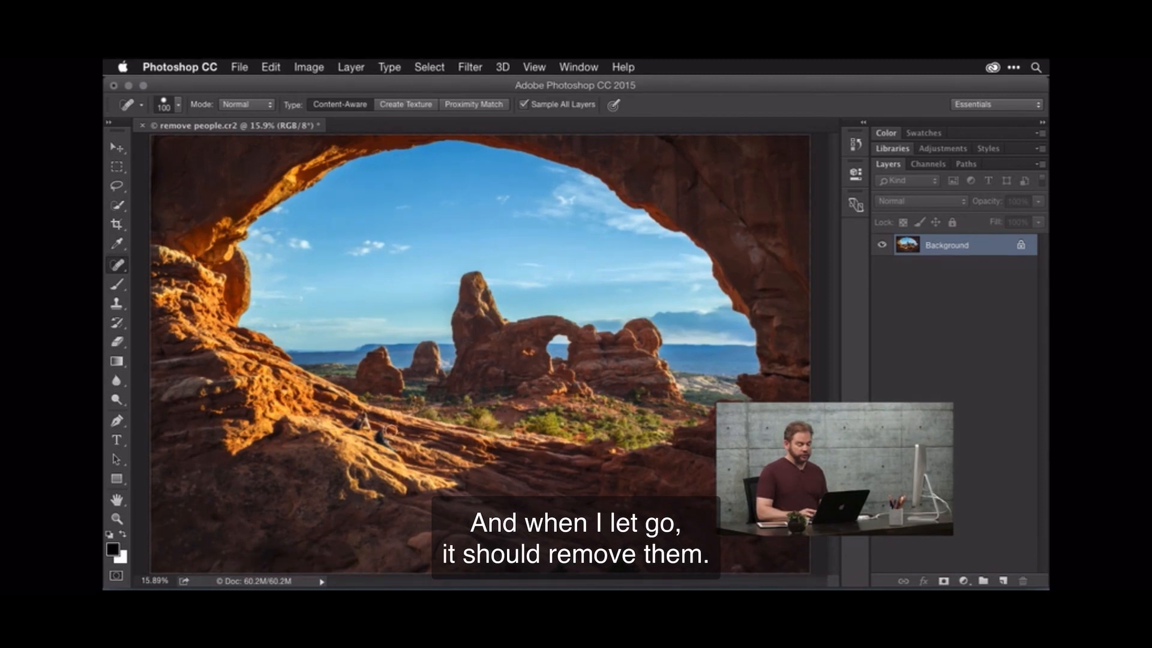
{"action": "mouse_move", "coordinate": [389, 430]}
{"action": "left_mouse_down"}
{"action": "mouse_move", "coordinate": [393, 449]}
{"action": "mouse_move", "coordinate": [360, 414]}
{"action": "mouse_move", "coordinate": [360, 425]}
{"action": "left_mouse_up"}
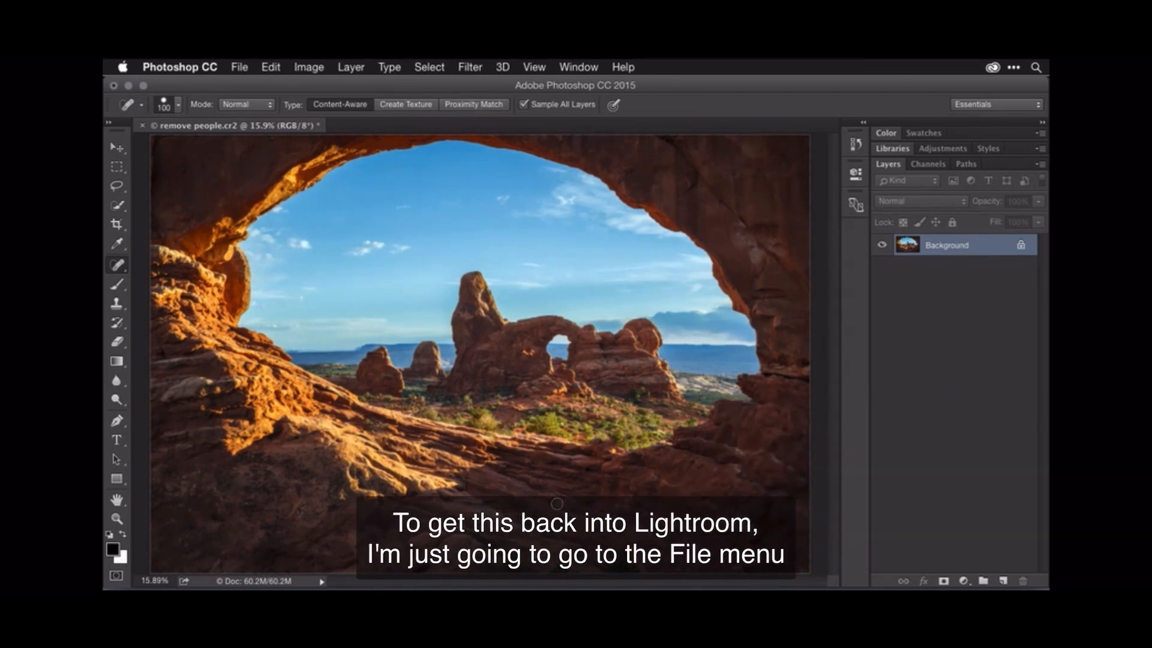
Save the retouched photo and close its document
{"action": "left_click", "coordinate": [238, 66]}
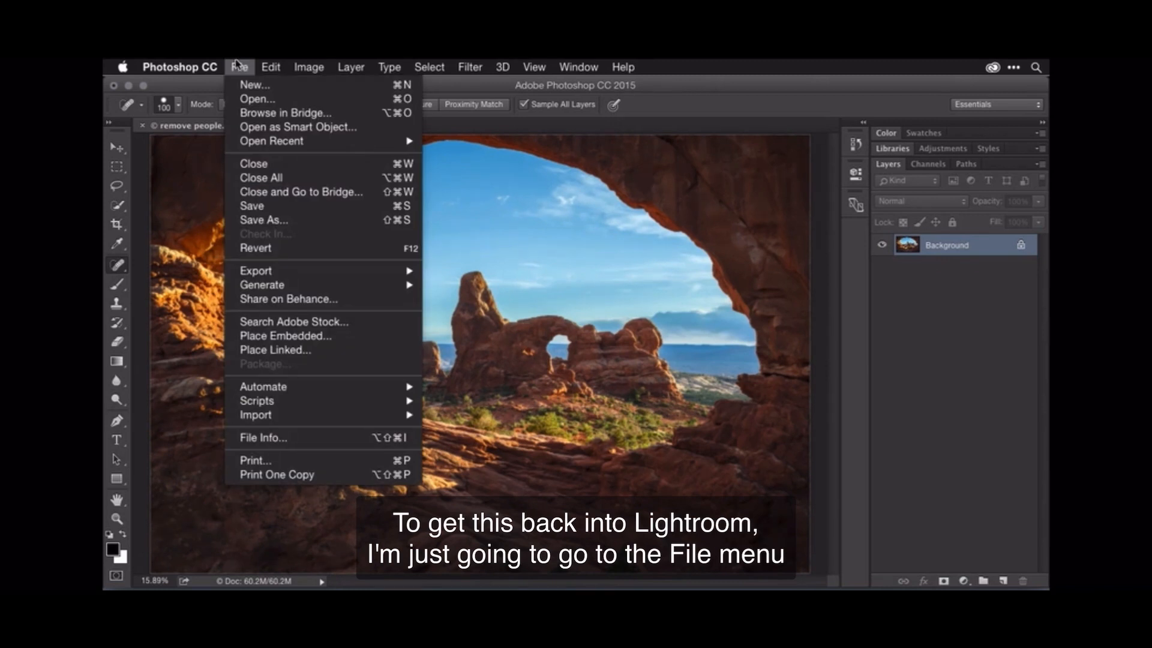
{"action": "left_click", "coordinate": [251, 206]}
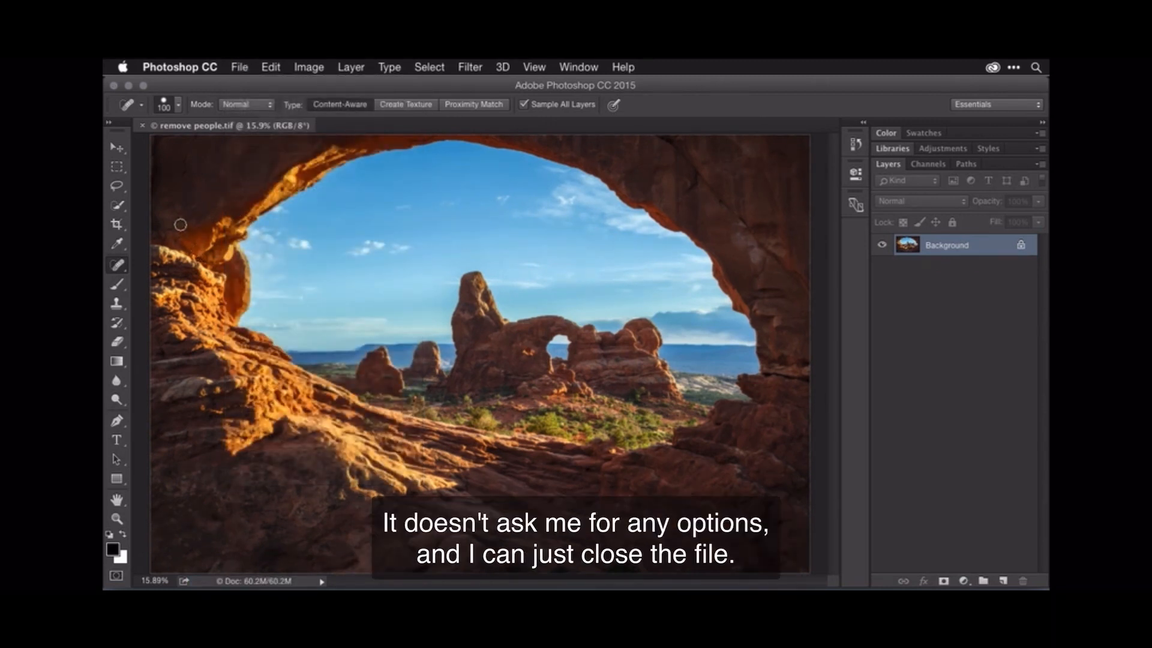
{"action": "left_click", "coordinate": [143, 126]}
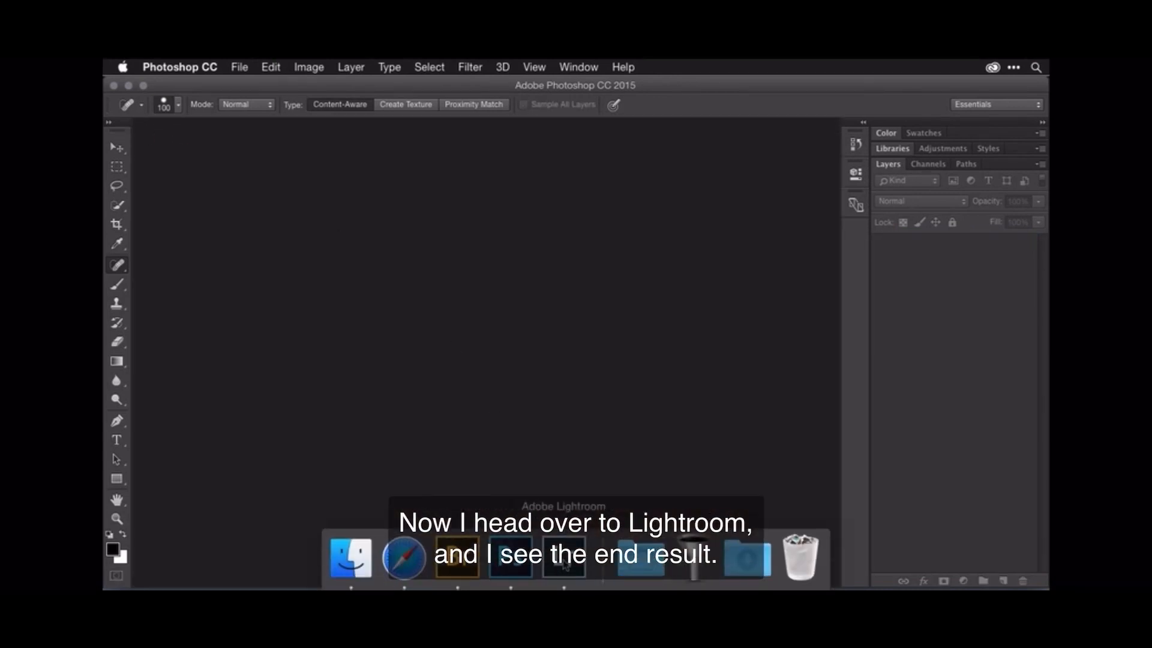
Switch to Lightroom and compare the thumbnails of remove people.tif and remove people.cr2 in the grid
{"action": "left_click", "coordinate": [563, 572]}
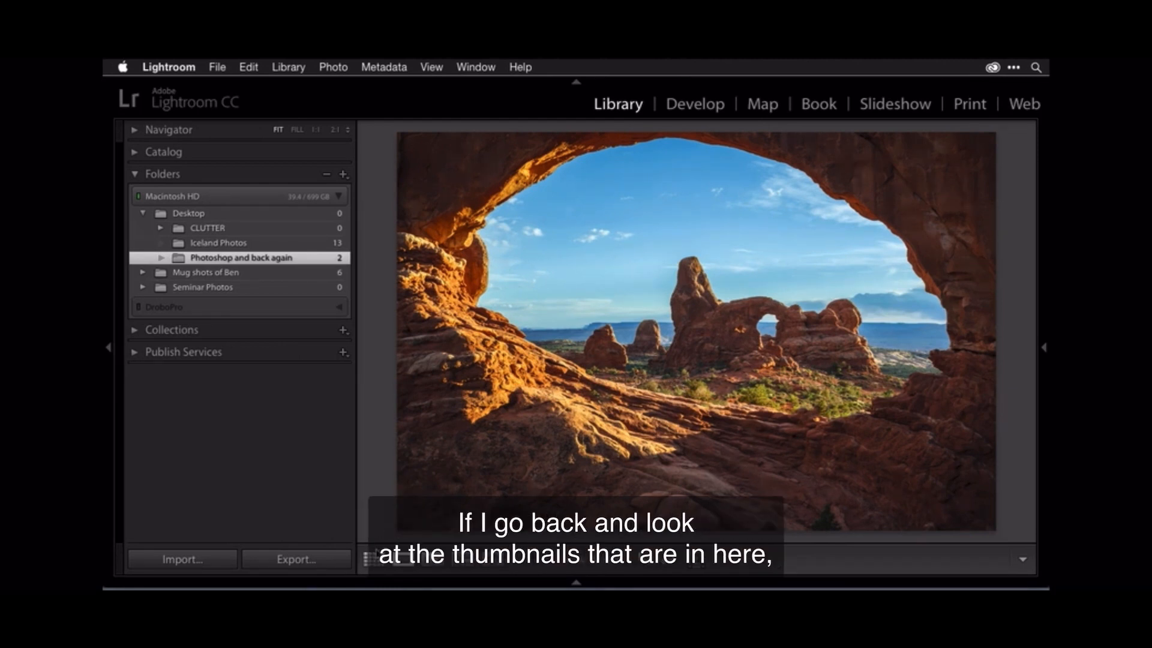
{"action": "left_click", "coordinate": [373, 560]}
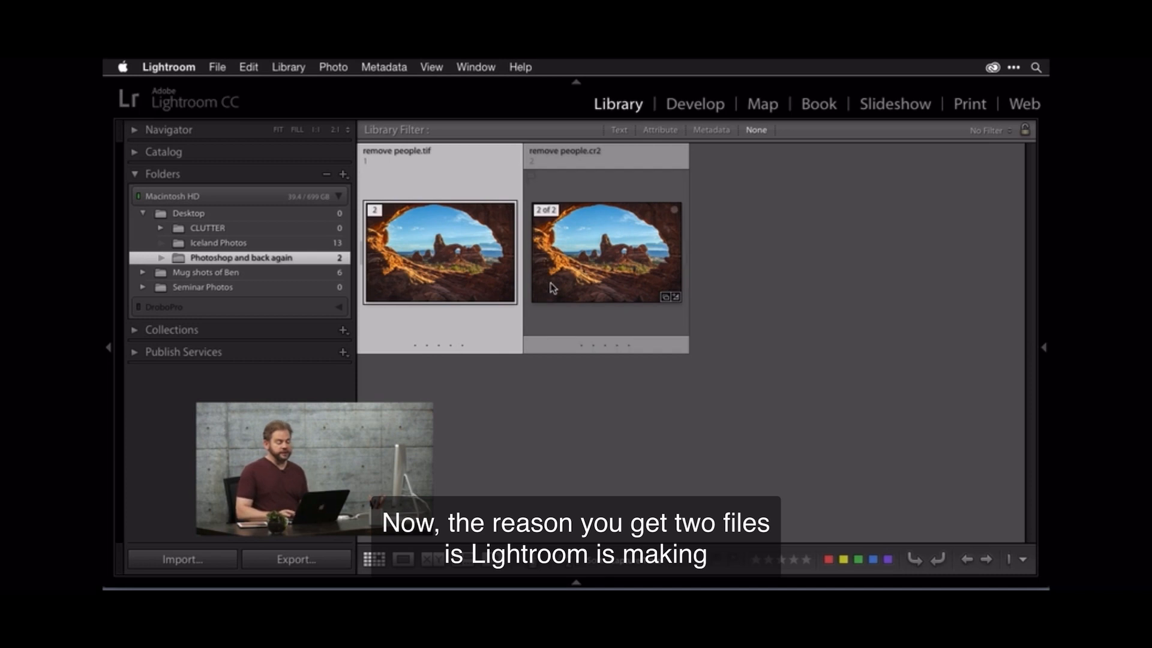
{"action": "left_click", "coordinate": [558, 335]}
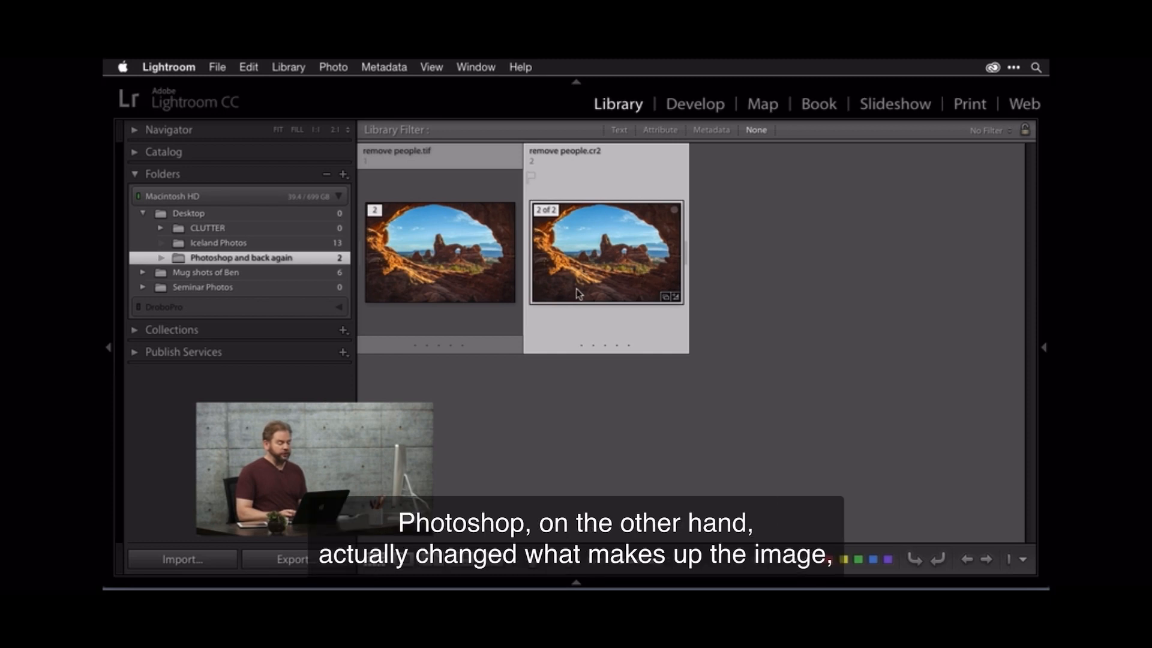
{"action": "key", "text": "Left"}
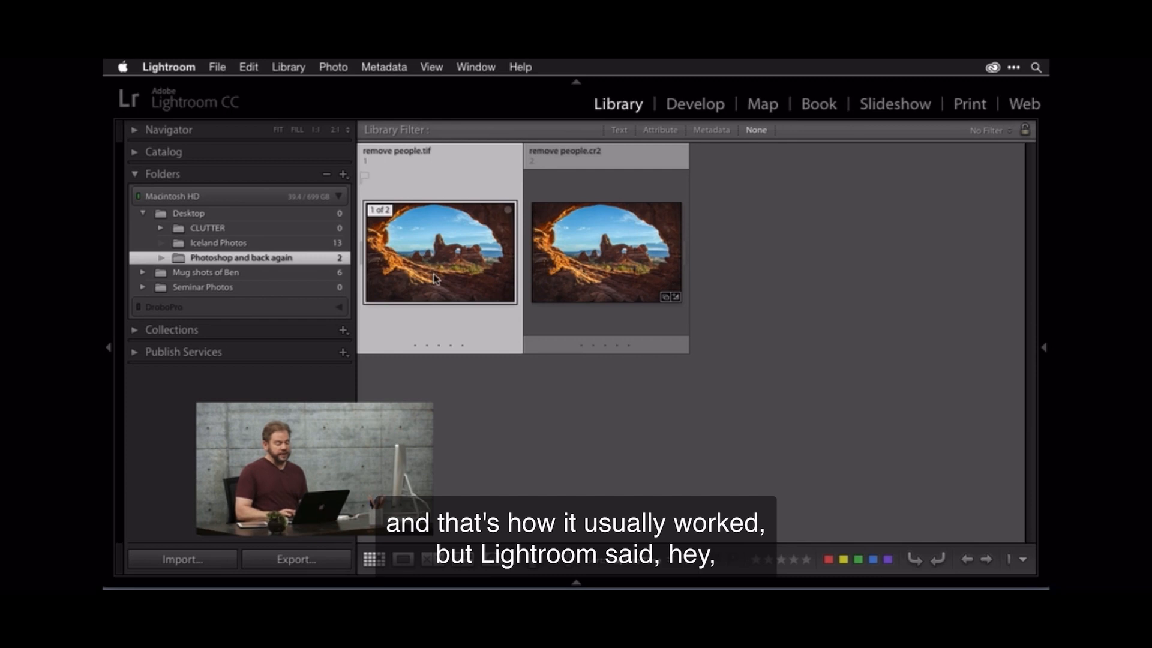
{"action": "left_click", "coordinate": [616, 268]}
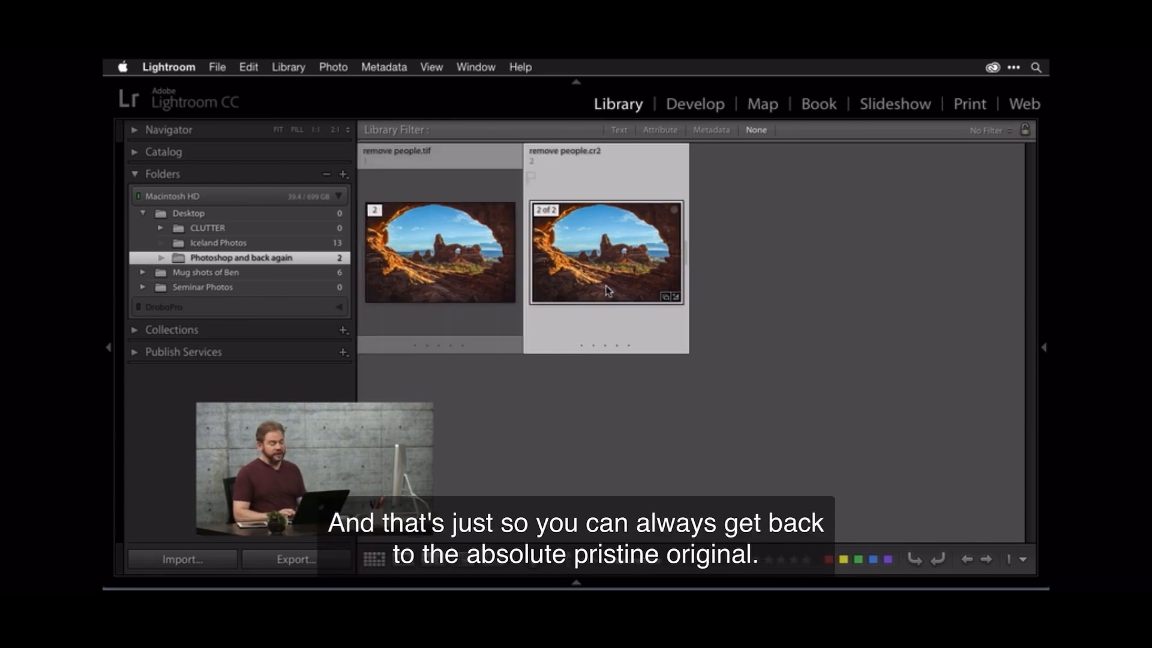
{"action": "left_click", "coordinate": [607, 408]}
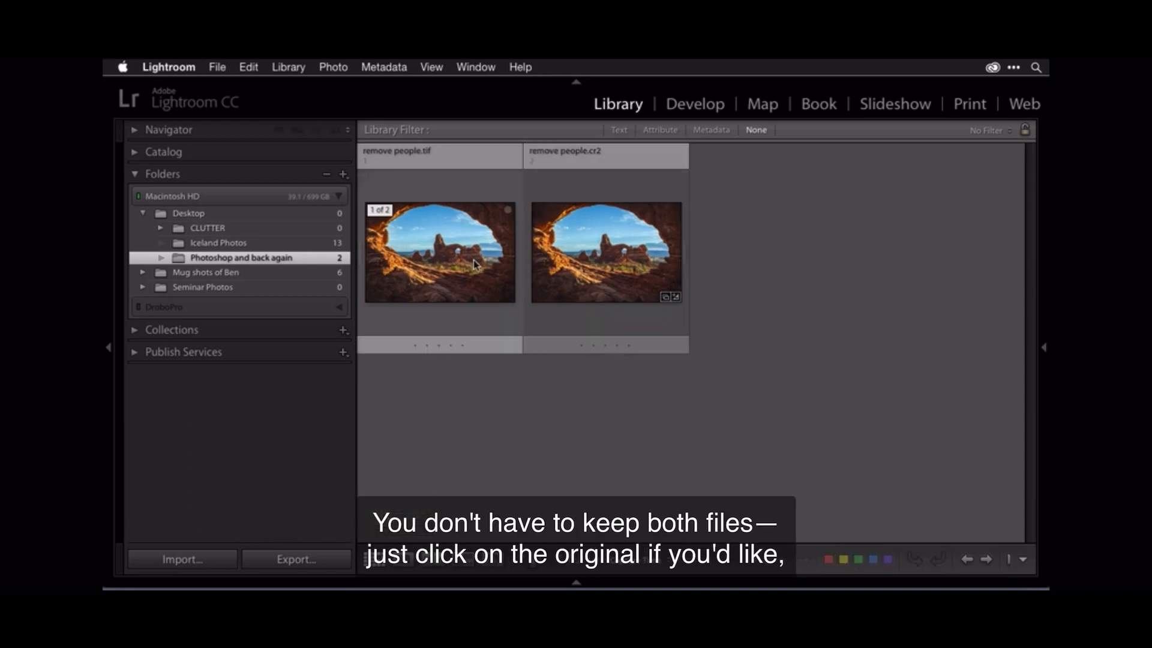
{"action": "left_click", "coordinate": [575, 267]}
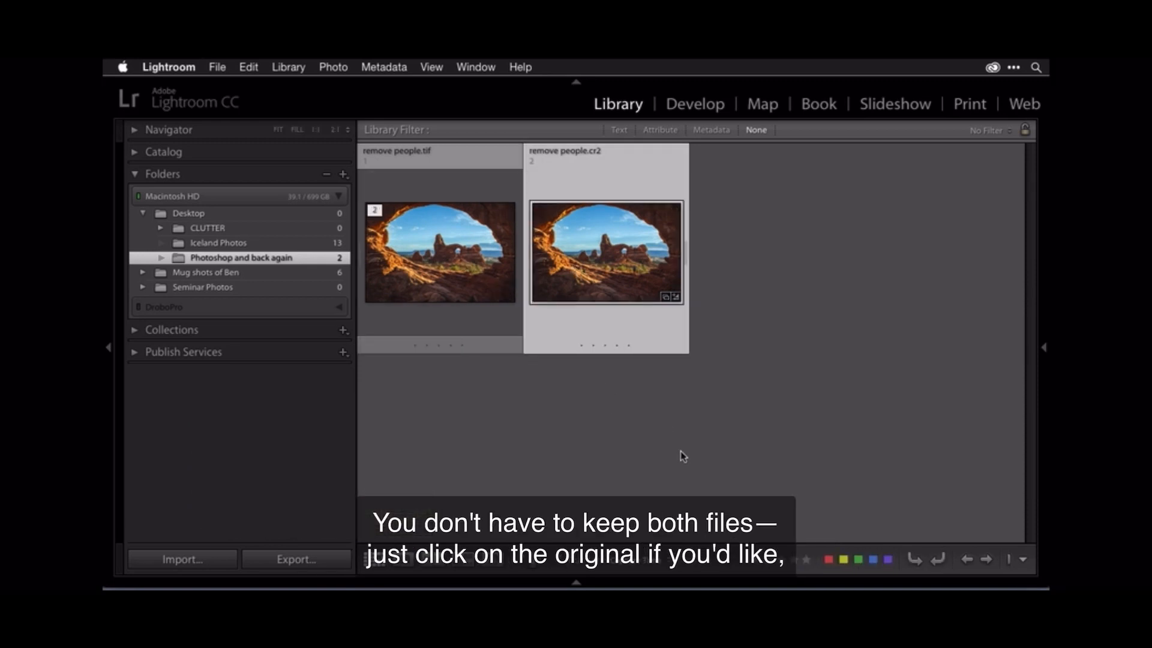
{"action": "key", "text": "Delete"}
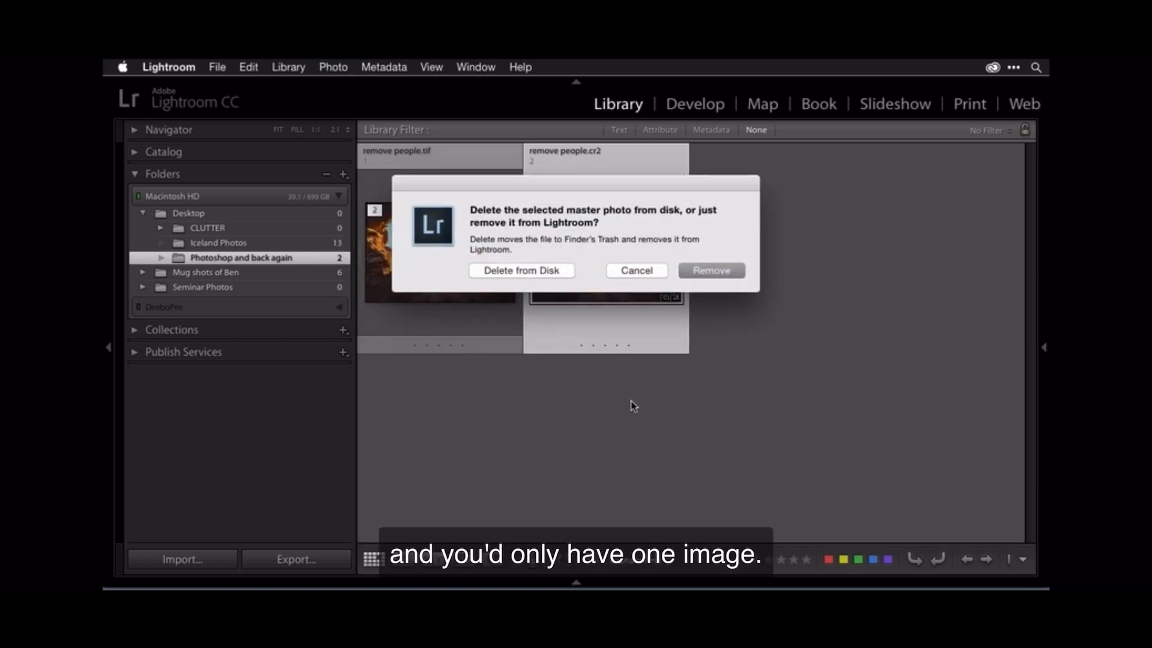
{"action": "left_click", "coordinate": [628, 273]}
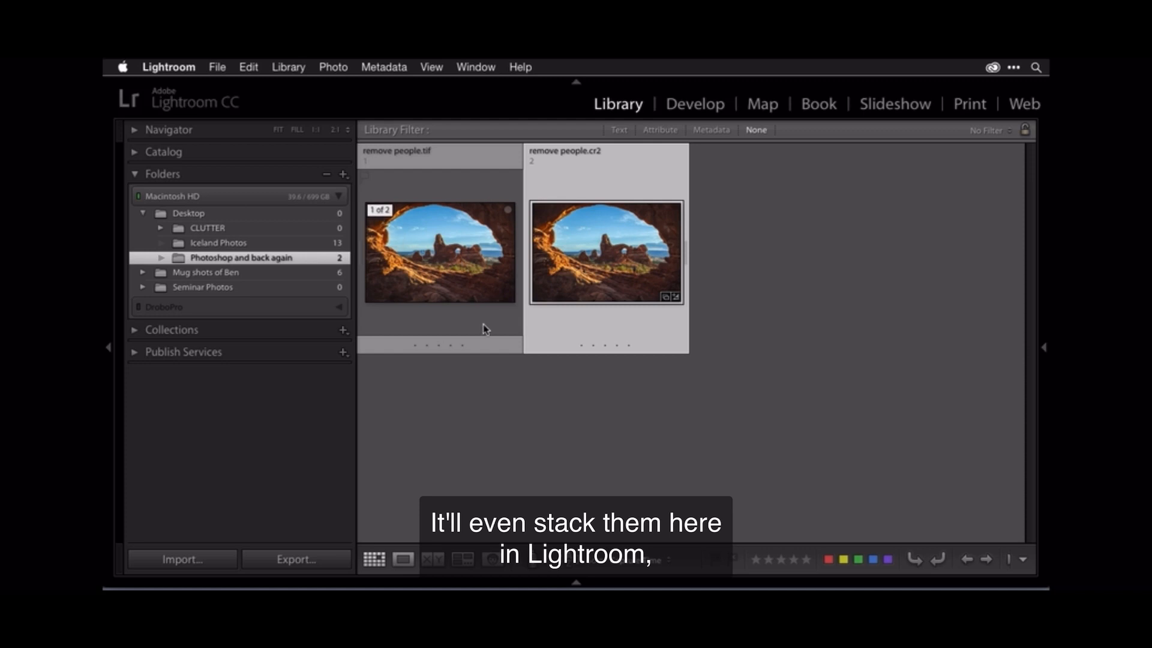
Collapse the two-photo stack under remove people.tif, expand it, and collapse it again
{"action": "left_click", "coordinate": [379, 211]}
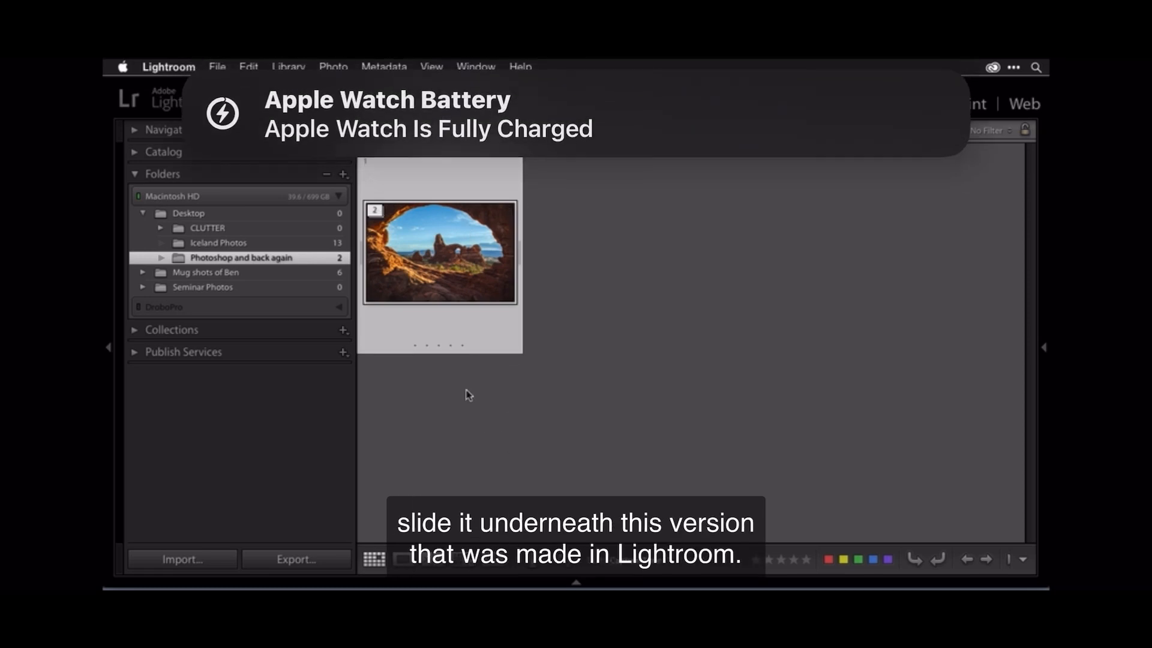
{"action": "left_click", "coordinate": [374, 211]}
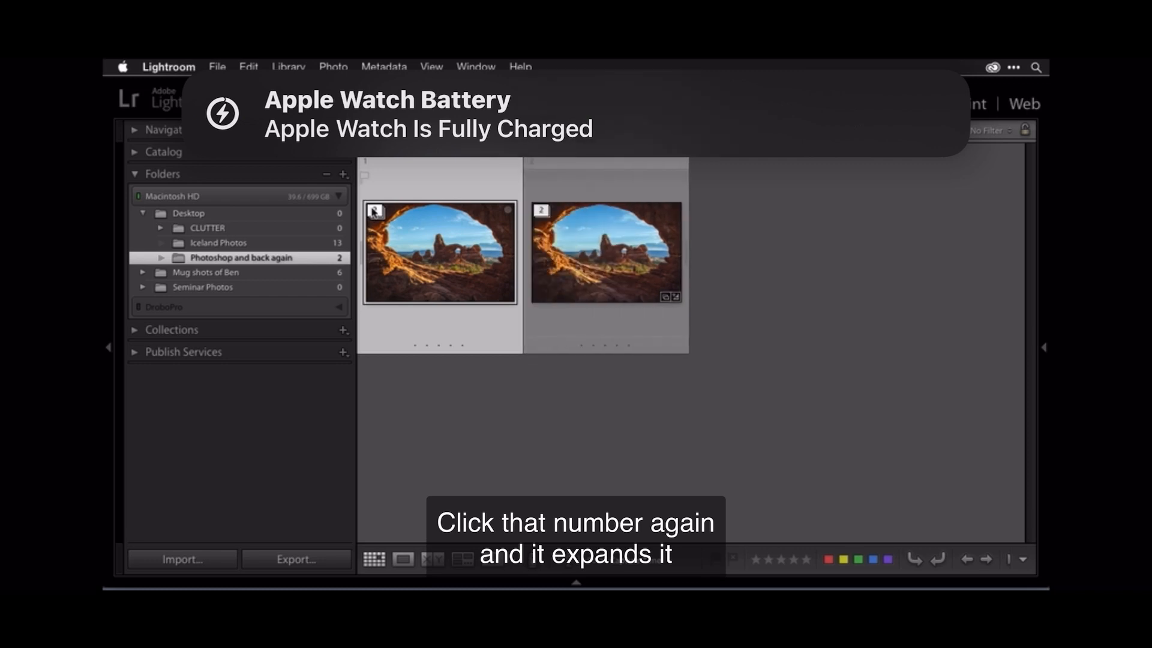
{"action": "left_click", "coordinate": [373, 211]}
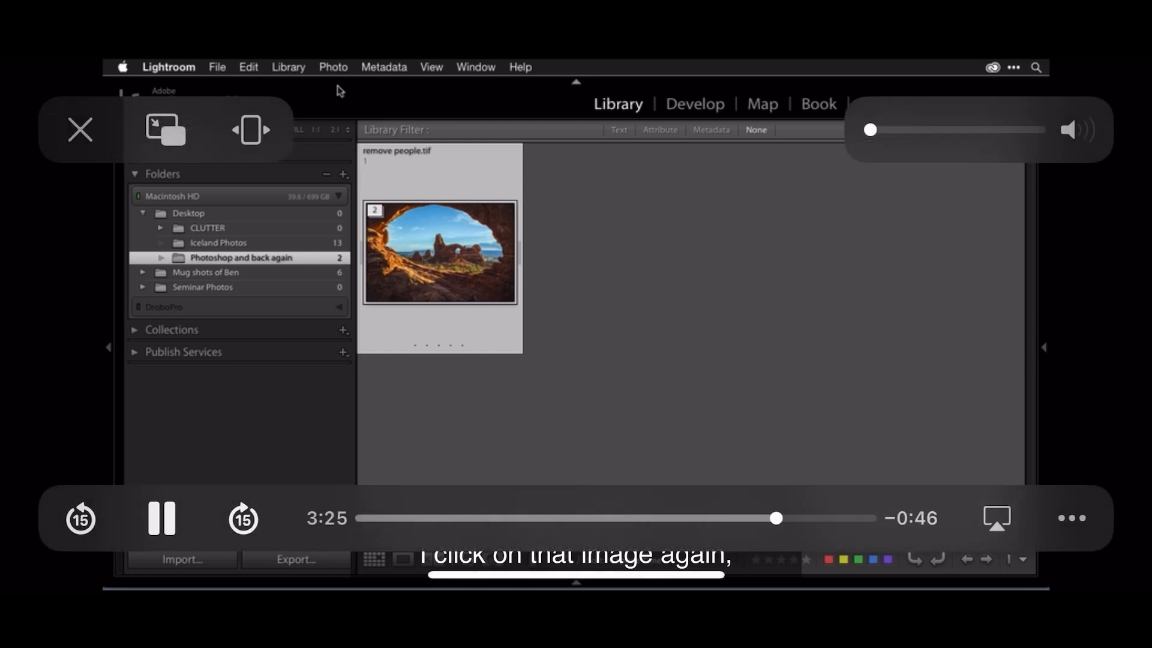
{"action": "left_click", "coordinate": [327, 63]}
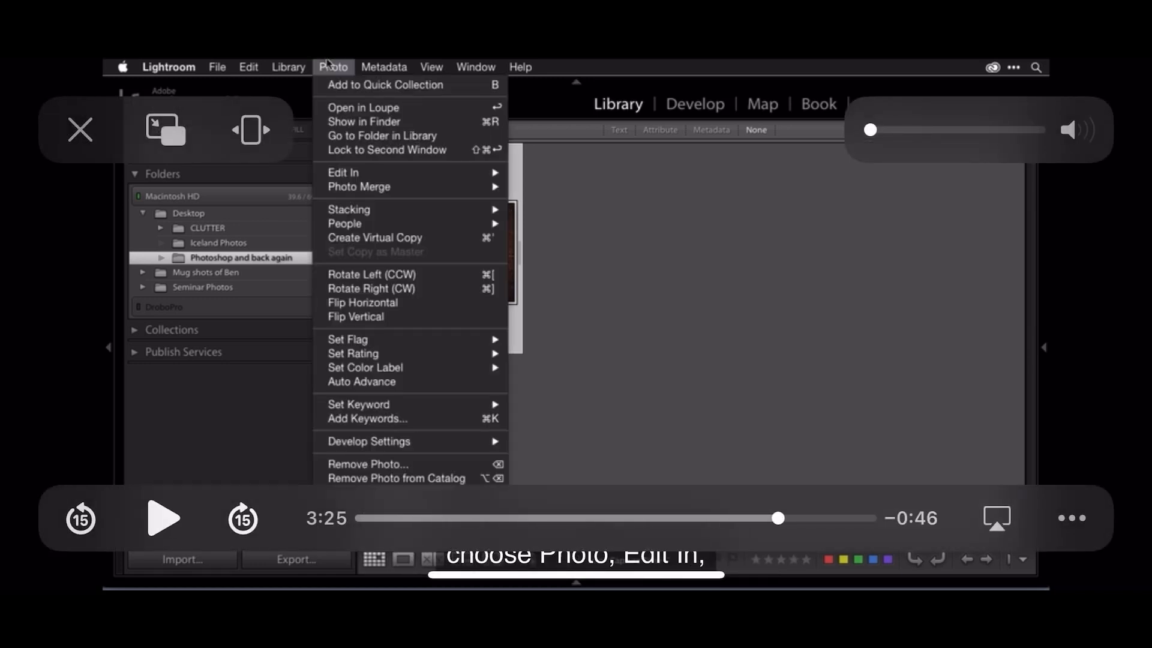
{"action": "left_click_drag", "start_coordinate": [777, 518], "coordinate": [723, 517]}
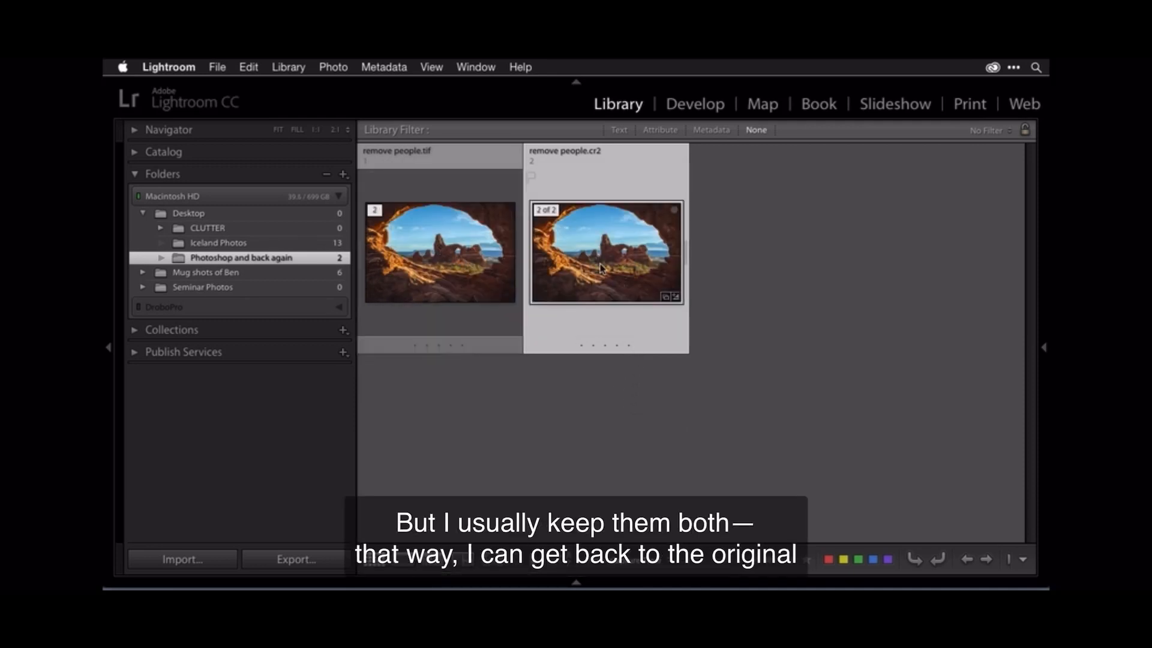
Demonstrate collapsing and expanding the remove people.tif stack, leaving the original CR2 tucked underneath
{"action": "left_click", "coordinate": [380, 211]}
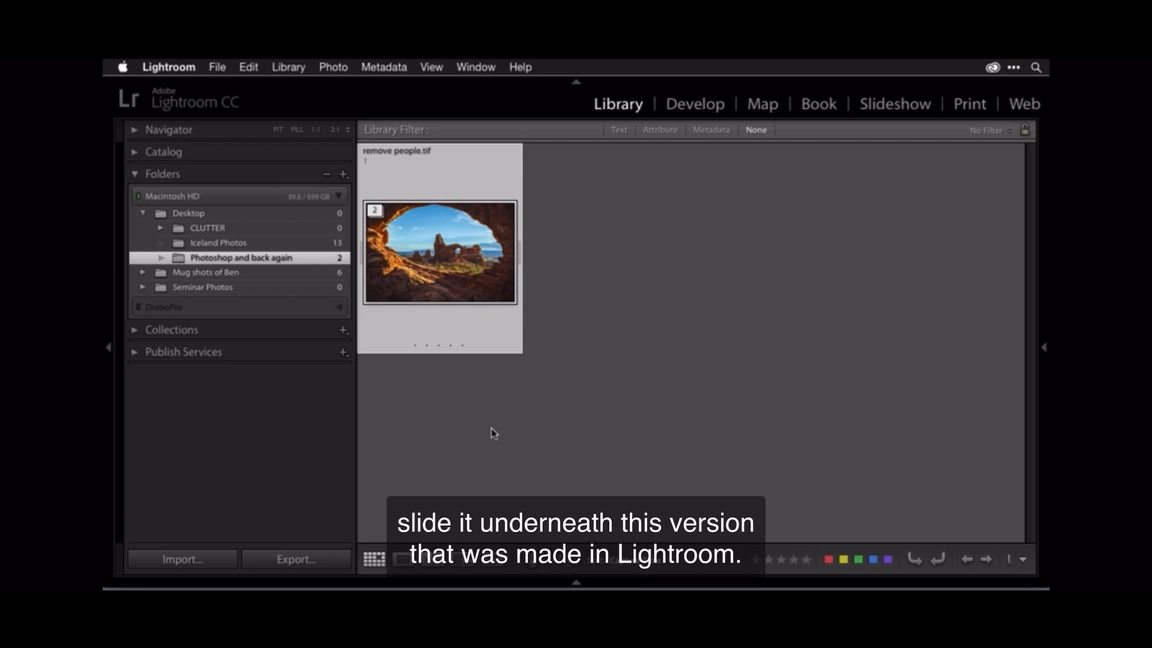
{"action": "left_click", "coordinate": [375, 210]}
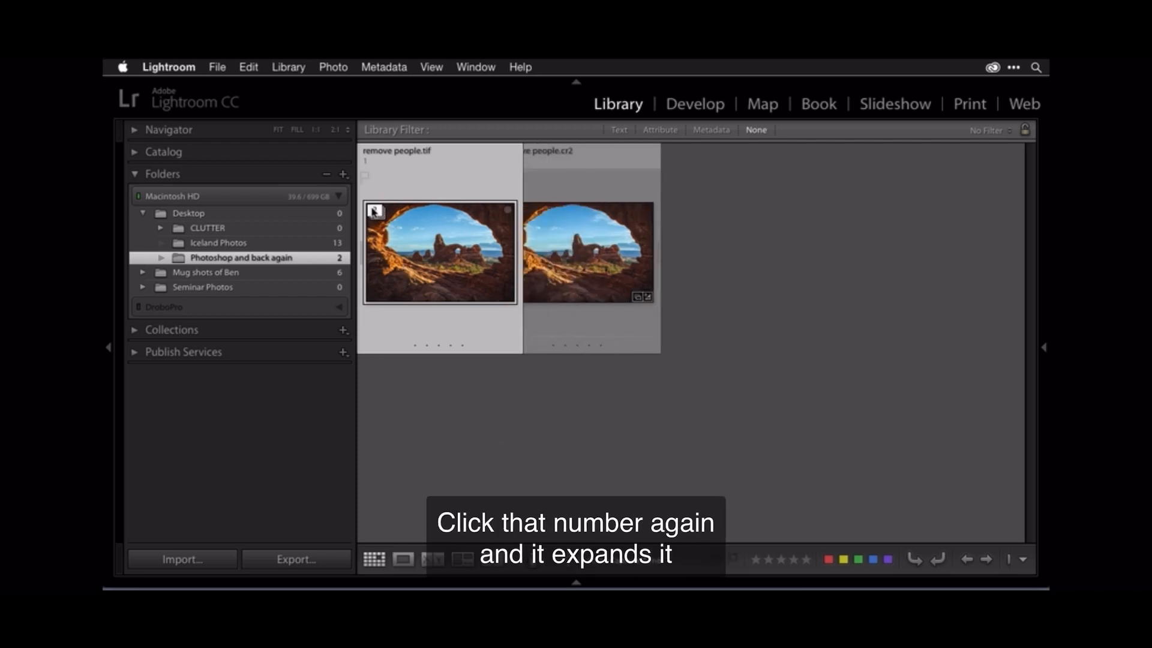
{"action": "left_click", "coordinate": [374, 210]}
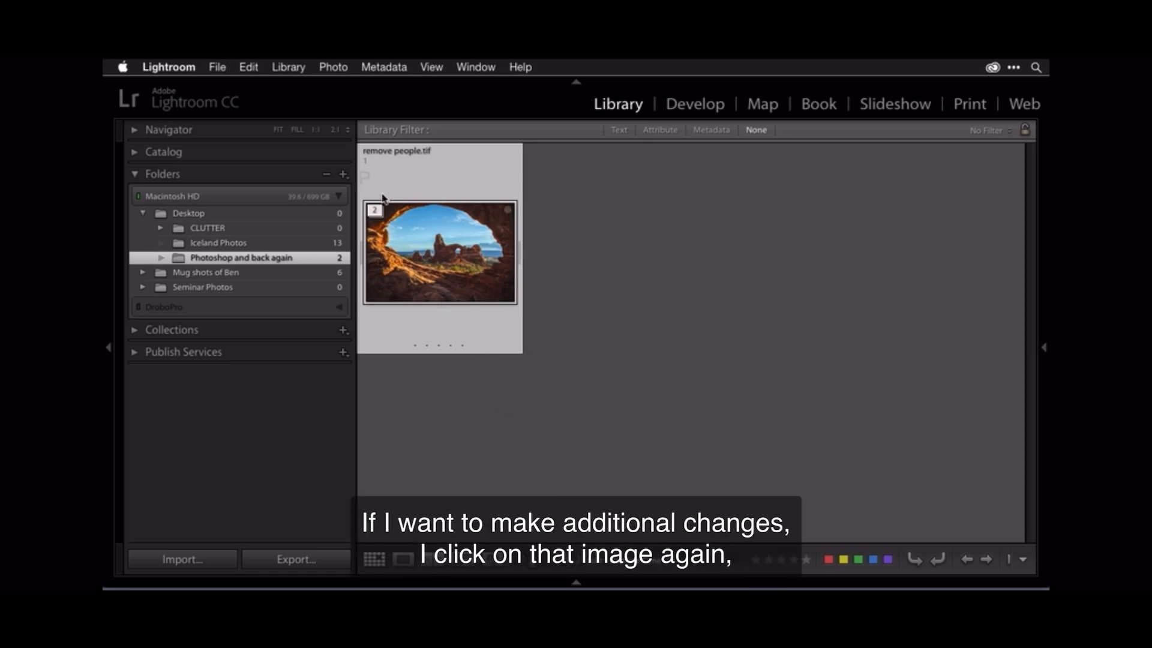
Open remove people.tif in Adobe Photoshop CC 2015 using the Edit Original option
{"action": "left_click", "coordinate": [331, 67]}
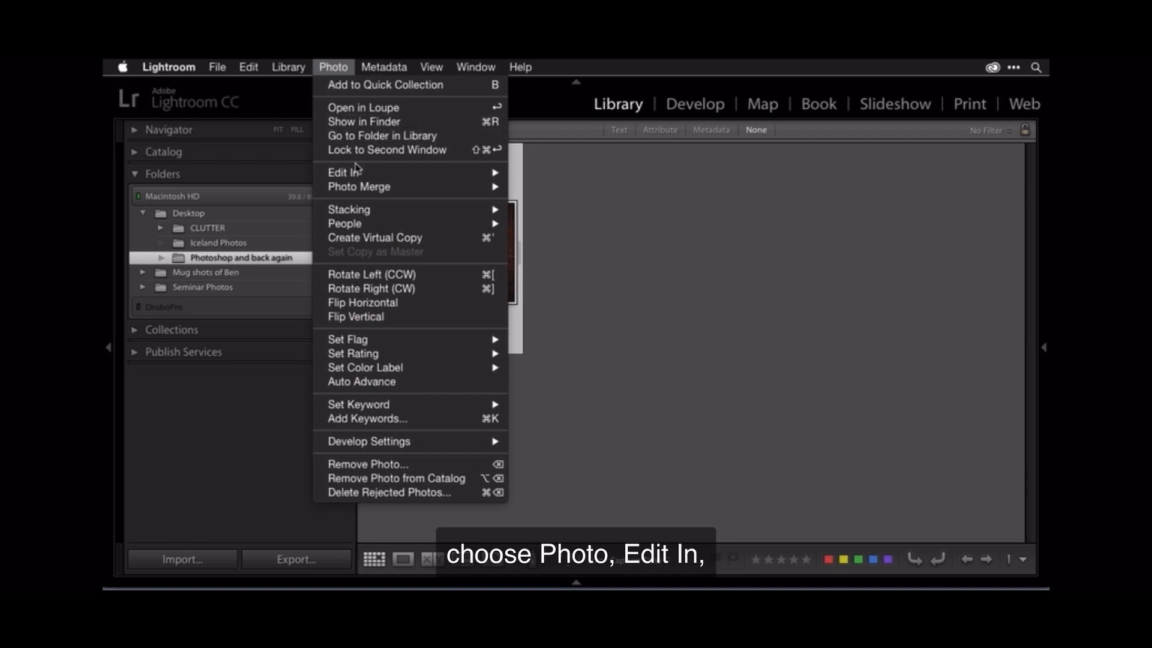
{"action": "mouse_move", "coordinate": [356, 173]}
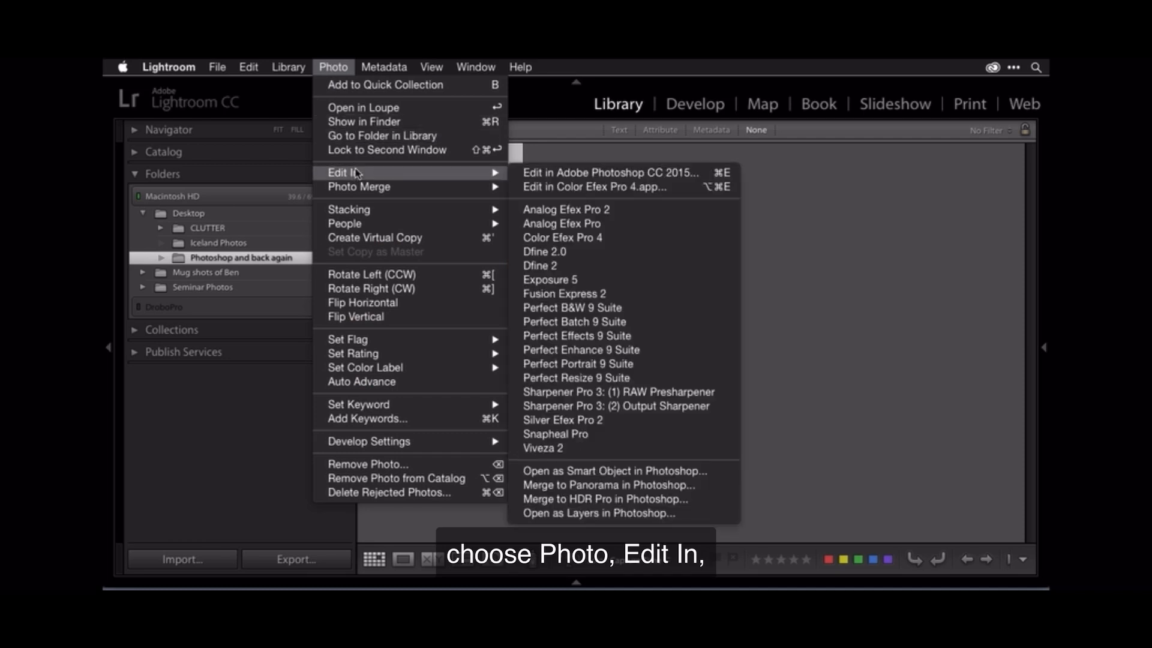
{"action": "left_click", "coordinate": [594, 177]}
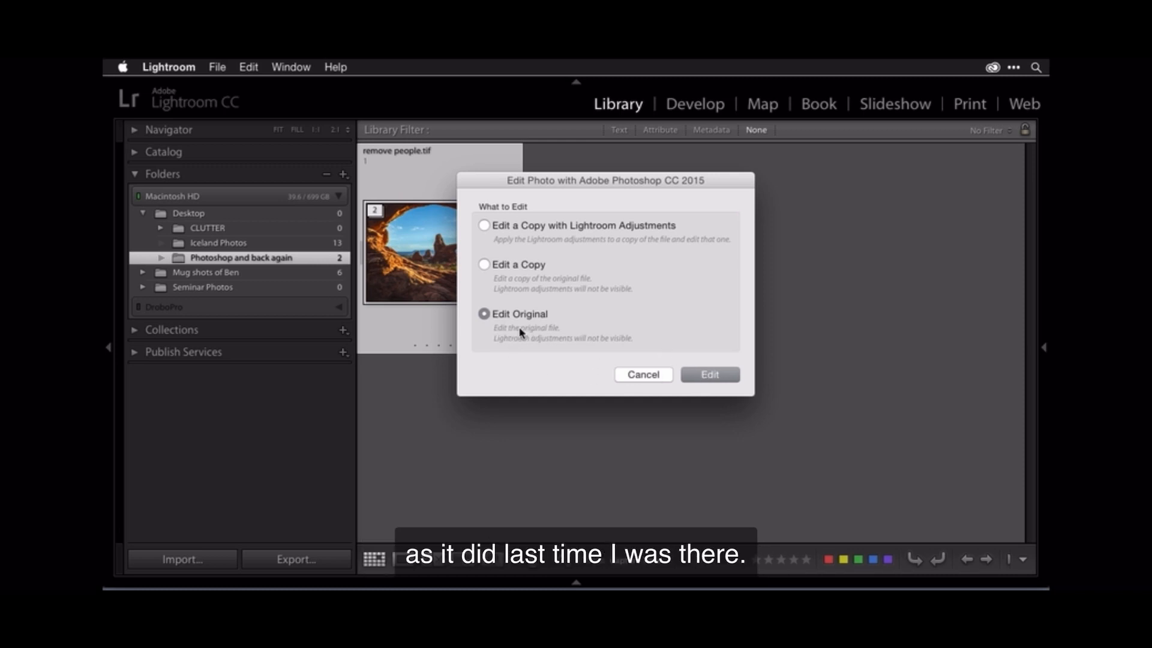
{"action": "left_click", "coordinate": [715, 377]}
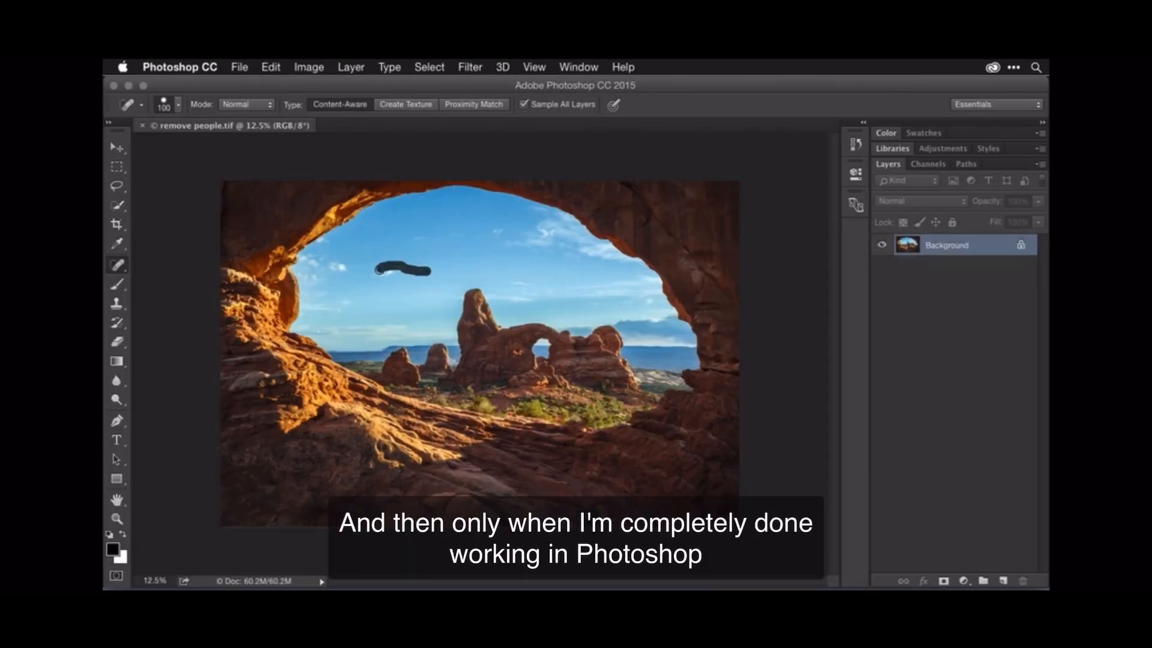
Paint over the small clouds in the blue sky above the rock formations with the Spot Healing Brush
{"action": "left_click_drag", "start_coordinate": [372, 273], "coordinate": [406, 272]}
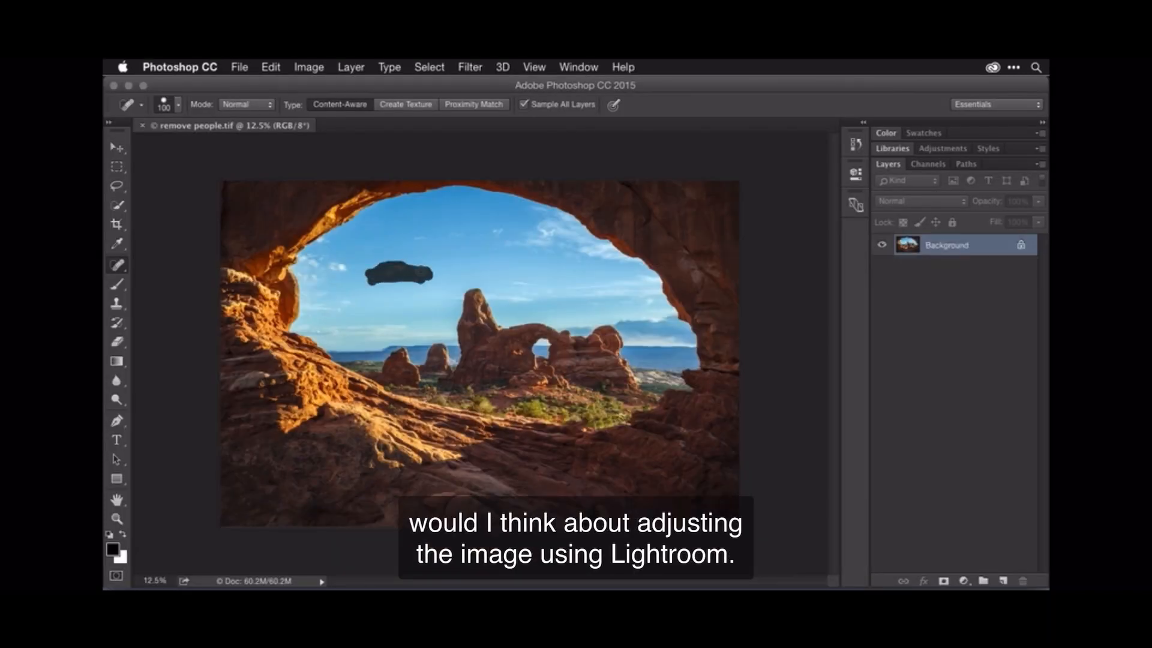
{"action": "left_click_drag", "start_coordinate": [373, 262], "coordinate": [380, 270]}
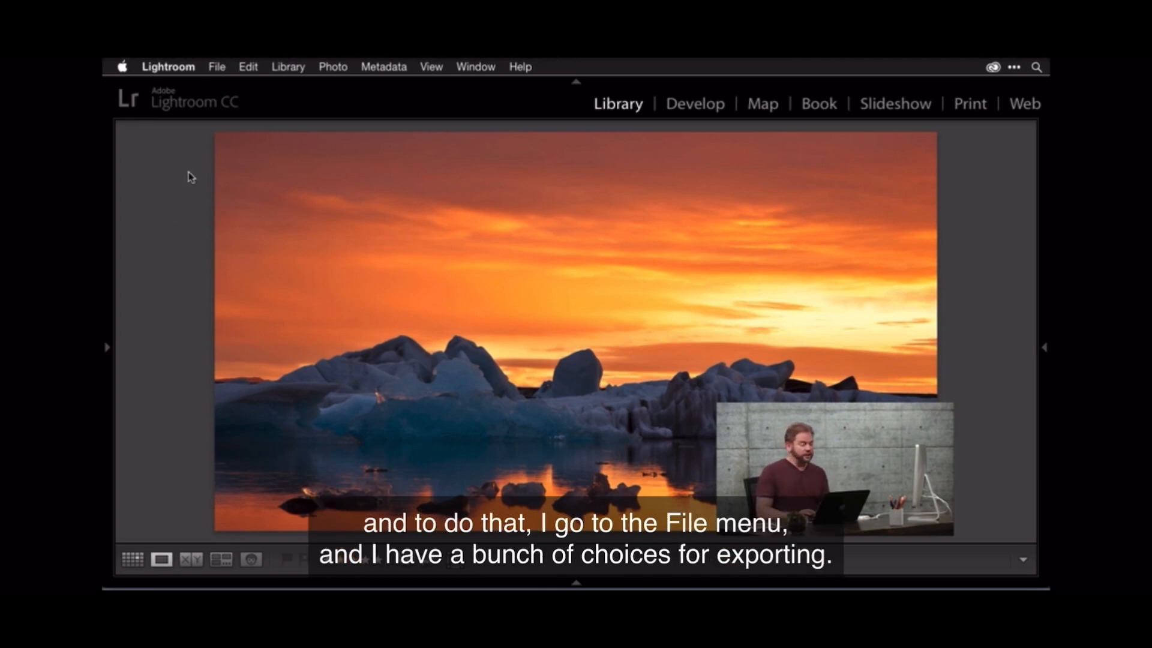
Open the export settings for the iceberg sunset photo in Lightroom and expand the Export Location options
{"action": "left_click", "coordinate": [217, 66]}
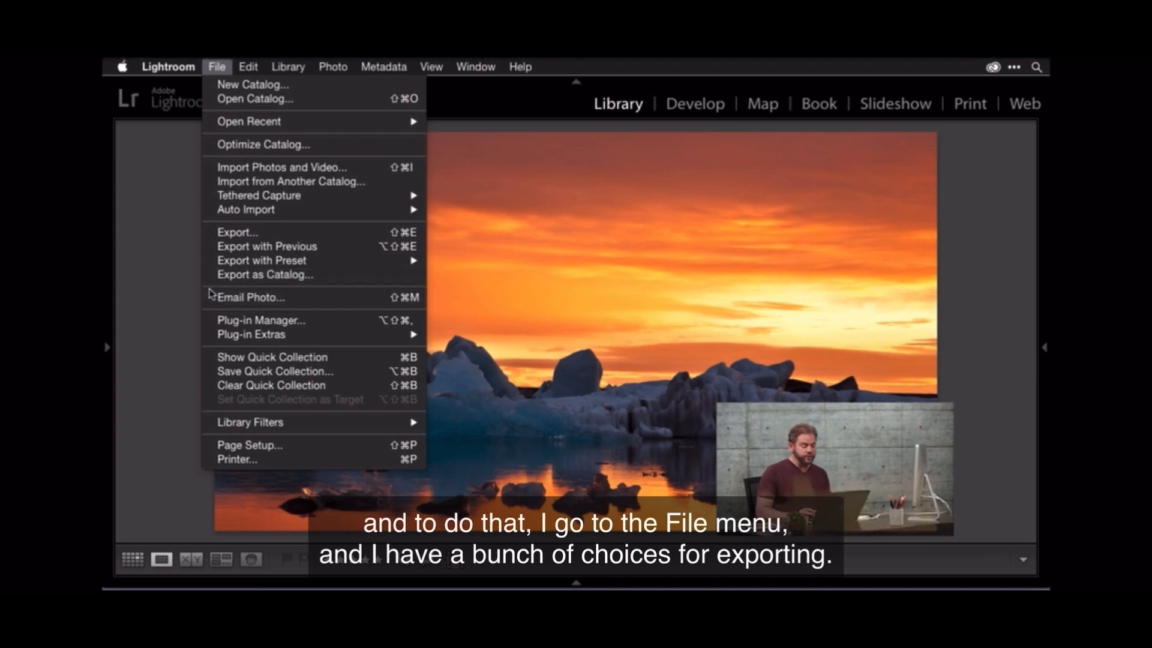
{"action": "left_click", "coordinate": [256, 233]}
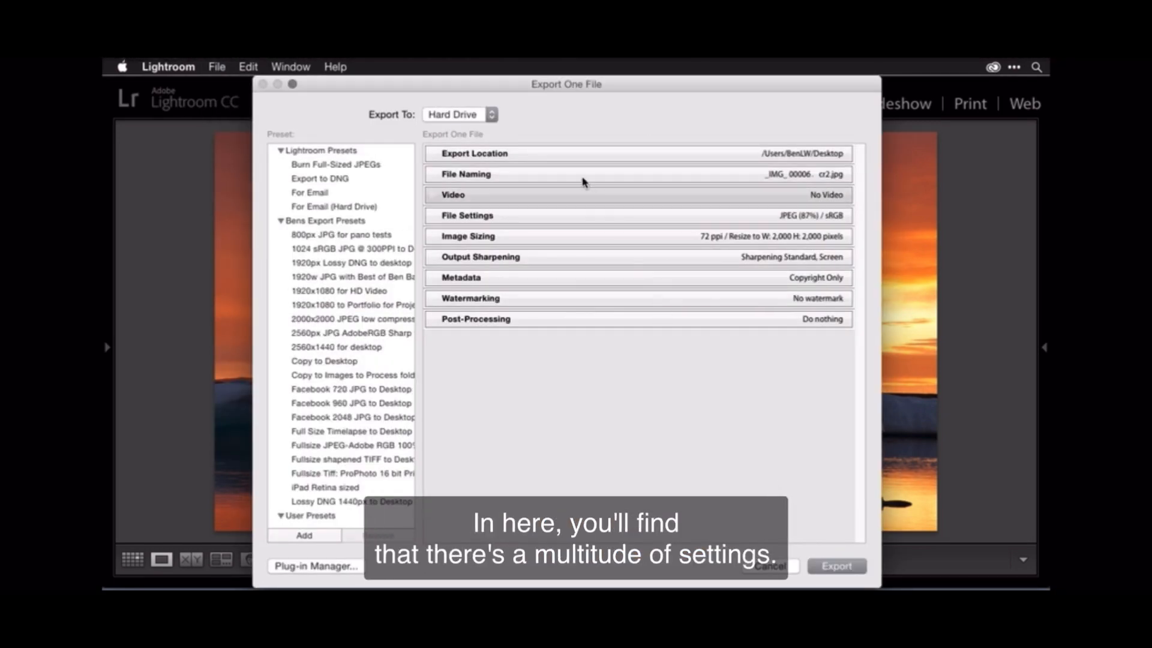
{"action": "left_click", "coordinate": [556, 157]}
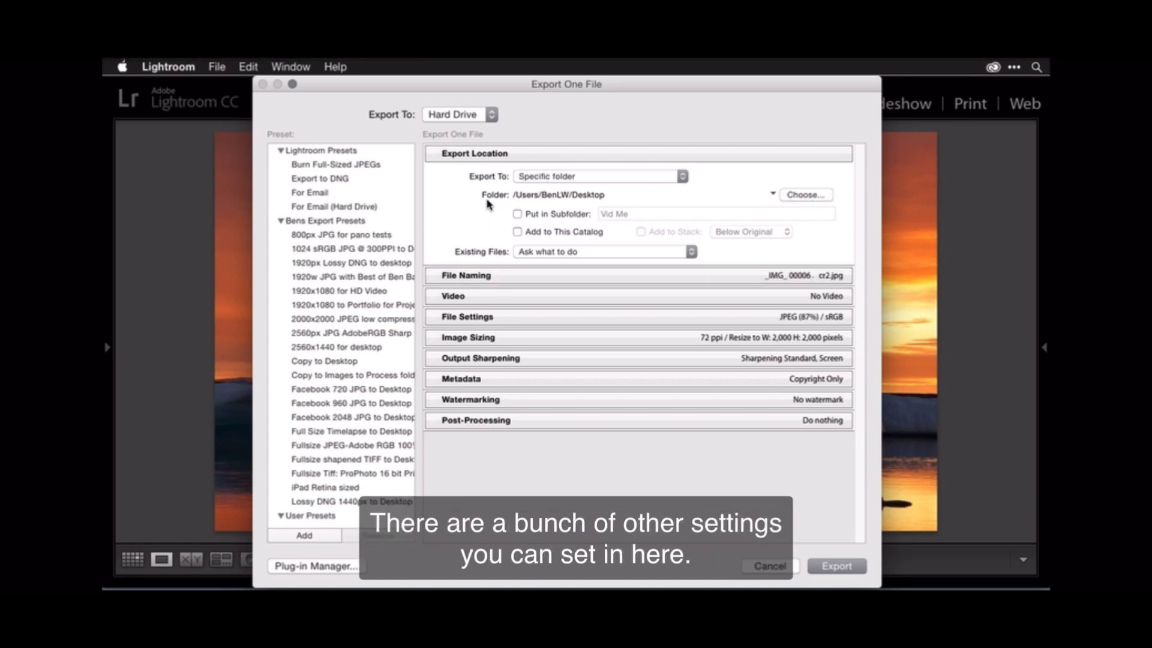
Review the File Naming options and the image formats offered in File Settings for the iceberg photo export
{"action": "left_click", "coordinate": [476, 155]}
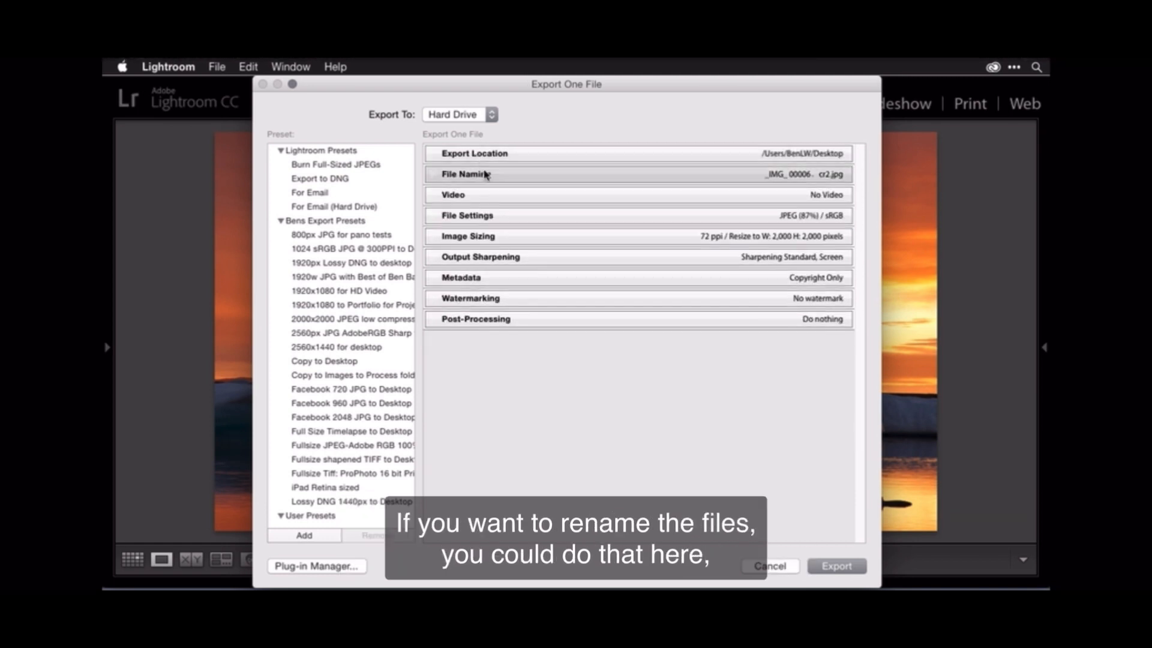
{"action": "left_click", "coordinate": [486, 179]}
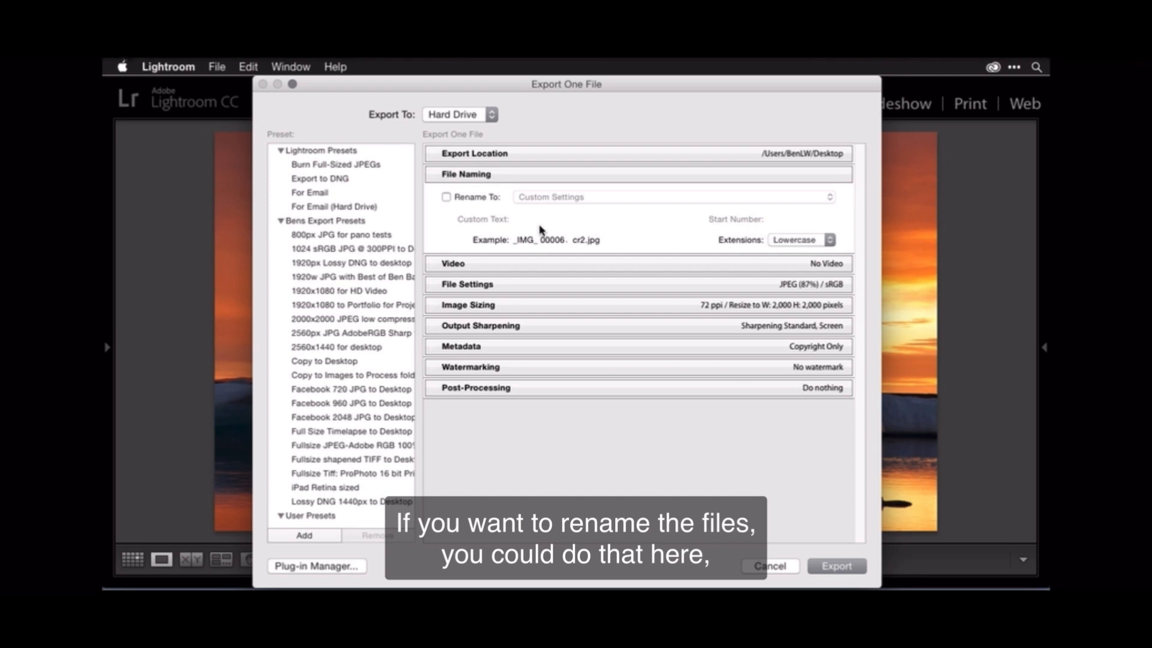
{"action": "left_click", "coordinate": [497, 178]}
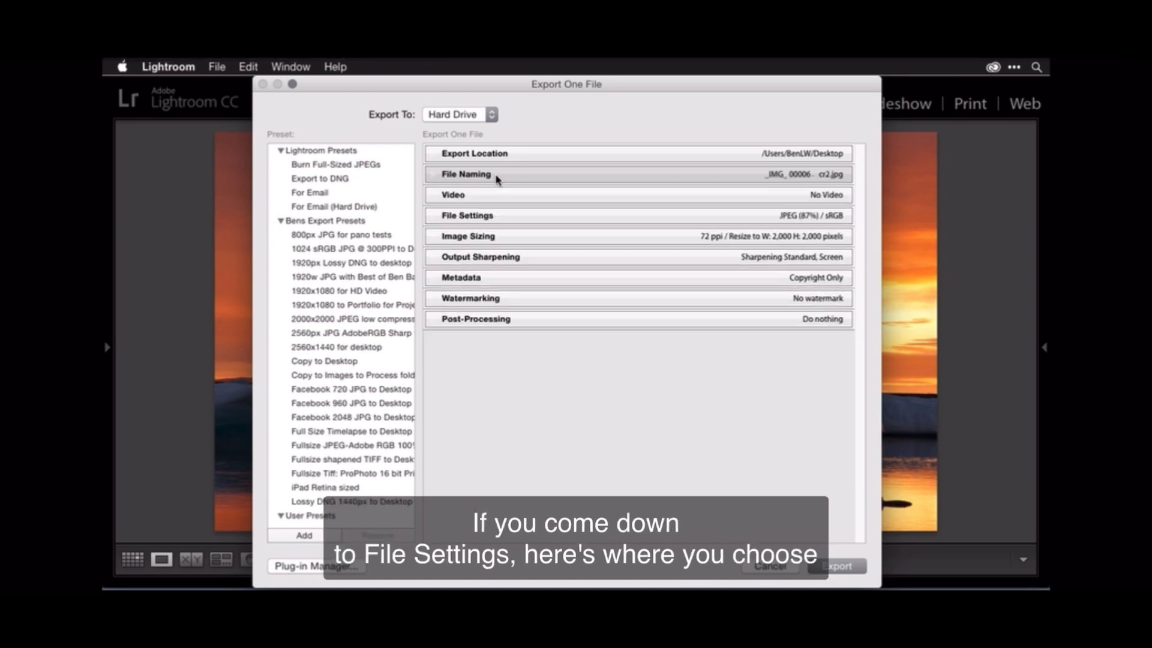
{"action": "left_click", "coordinate": [483, 216]}
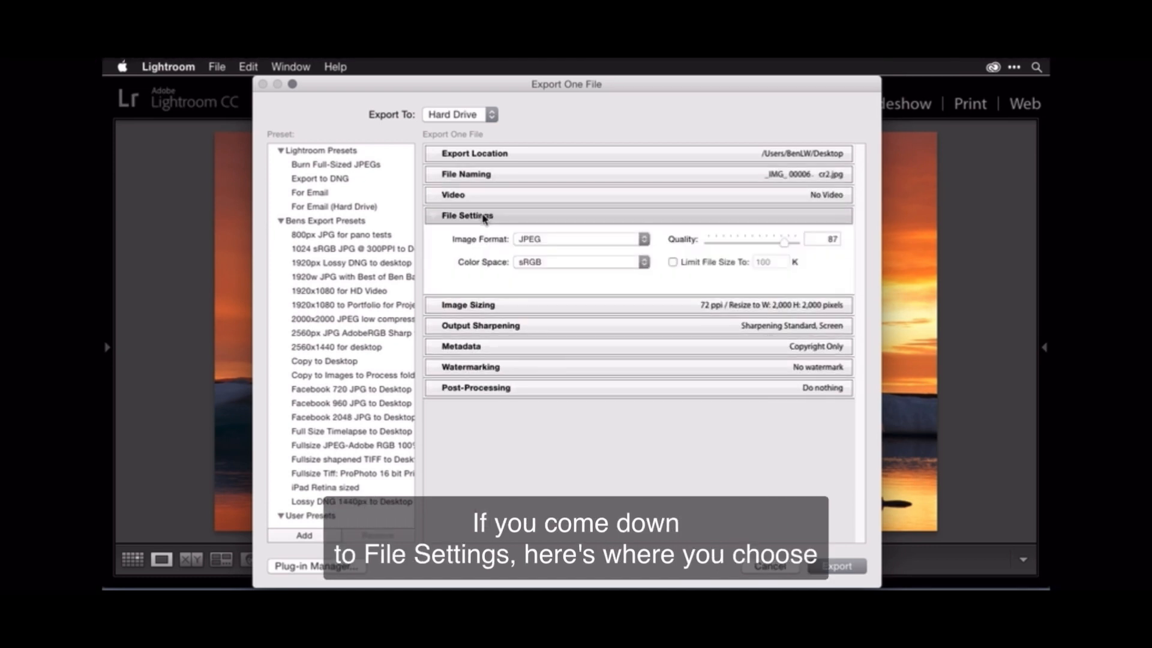
{"action": "left_click", "coordinate": [579, 240]}
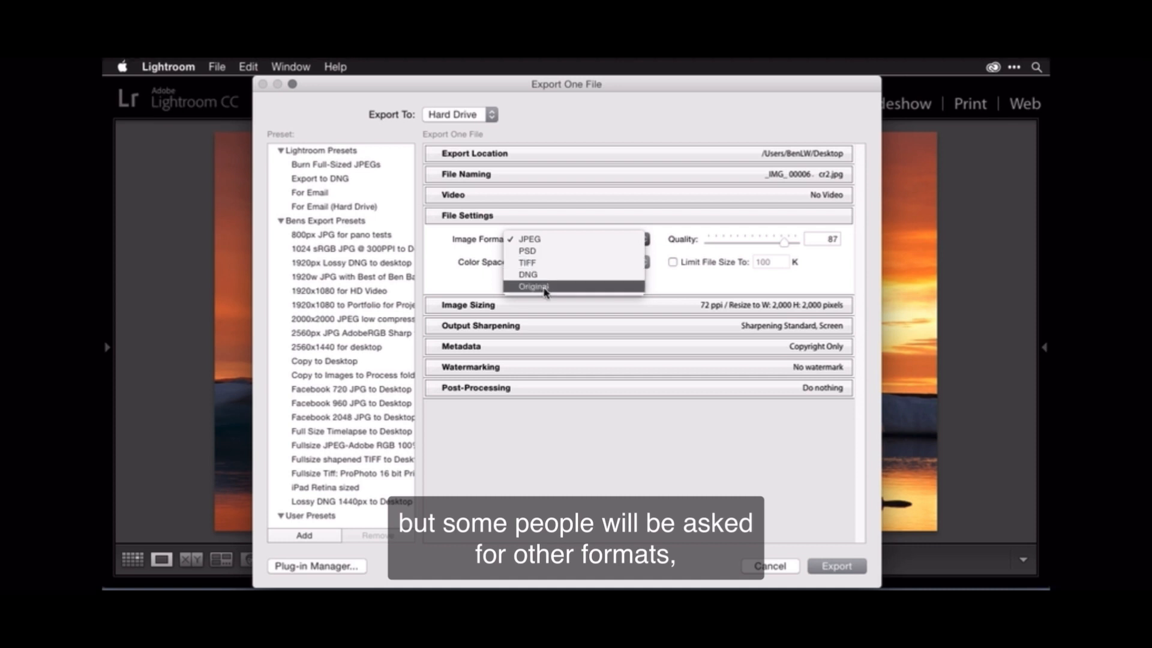
{"action": "left_click", "coordinate": [470, 258]}
{"action": "left_click", "coordinate": [467, 217]}
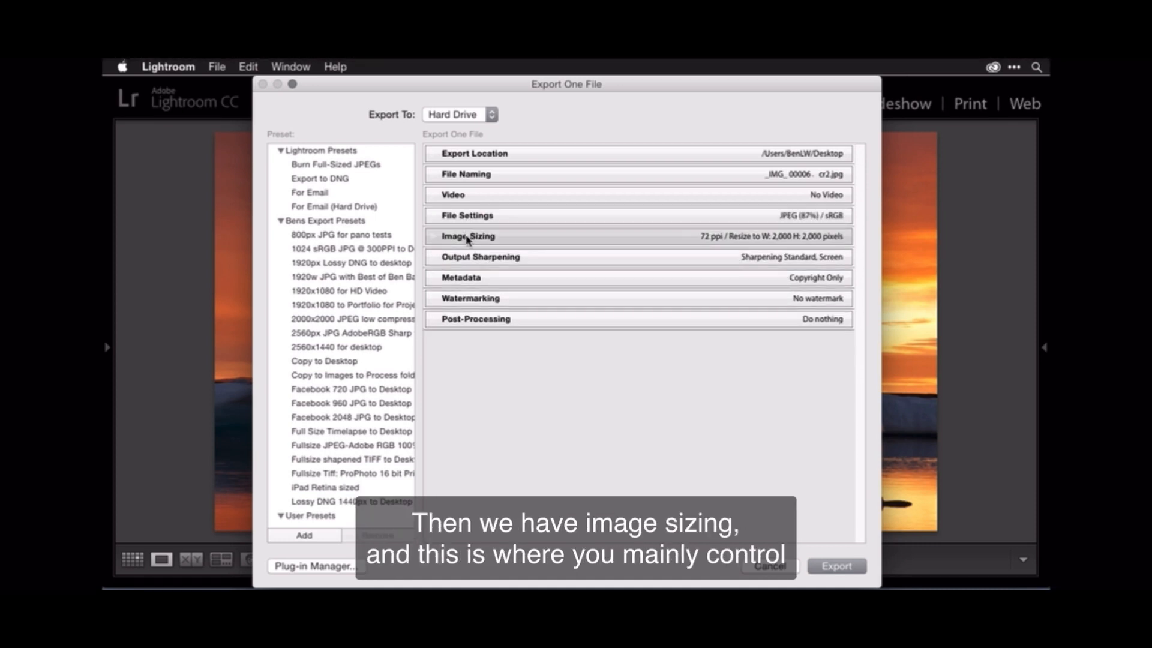
Set the export's image sizing to fit 1,000 by 1,000 pixels and expand the Output Sharpening options
{"action": "left_click", "coordinate": [469, 238]}
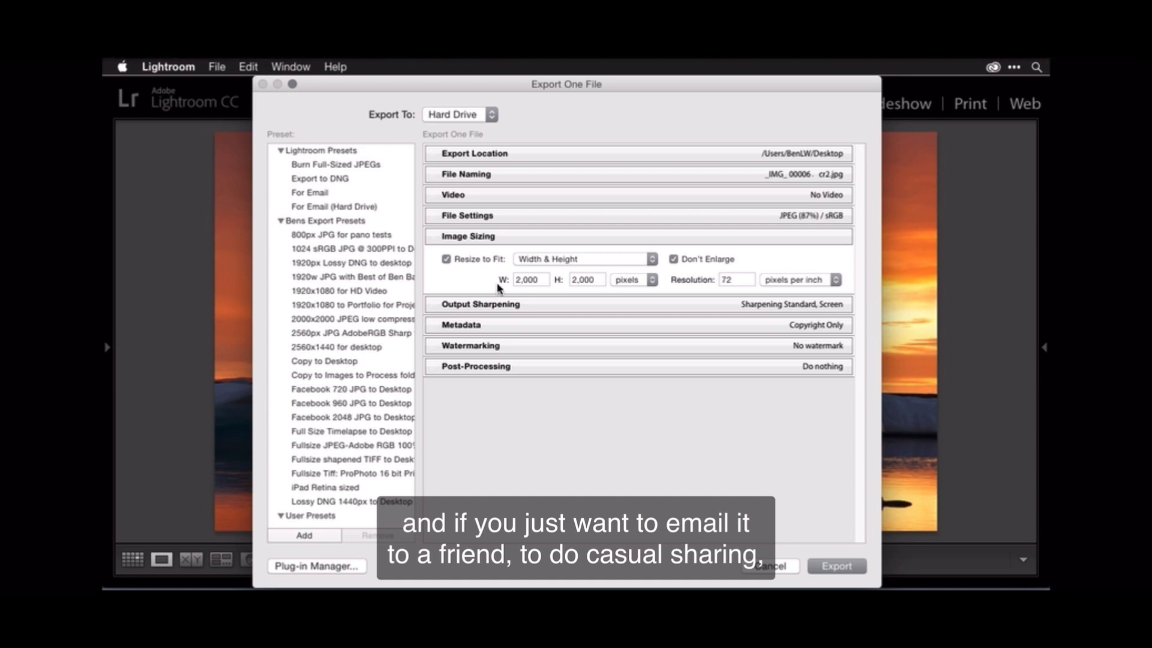
{"action": "double_click", "coordinate": [542, 281]}
{"action": "type", "text": "10"}
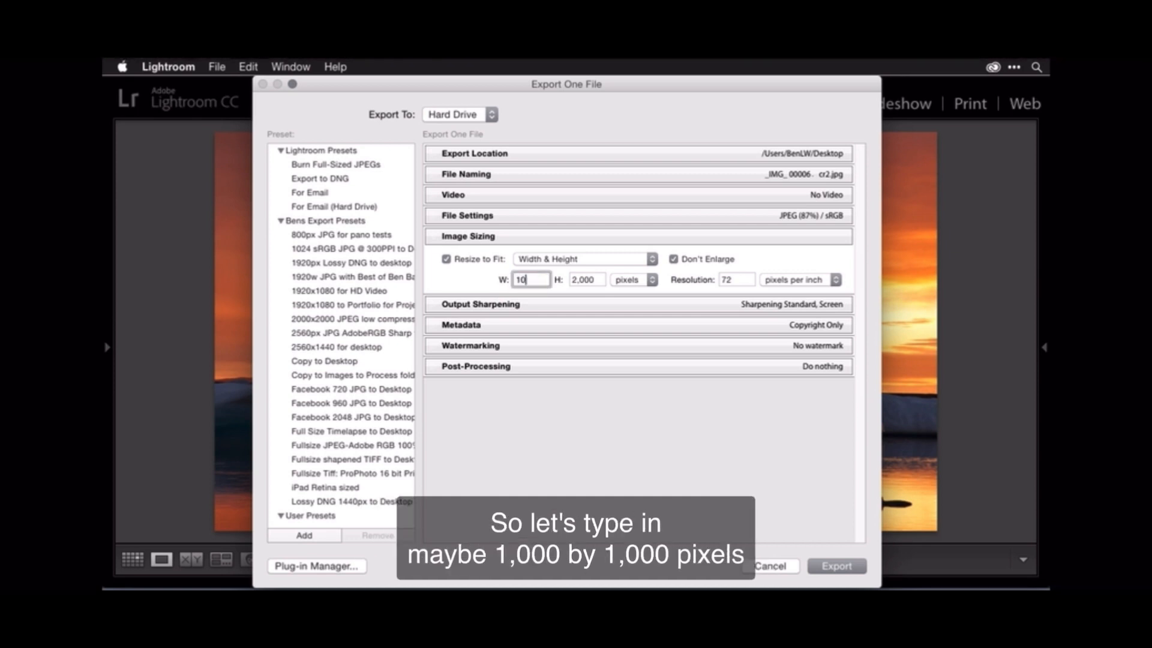
{"action": "type", "text": "0"}
{"action": "key", "text": "Tab"}
{"action": "type", "text": "100"}
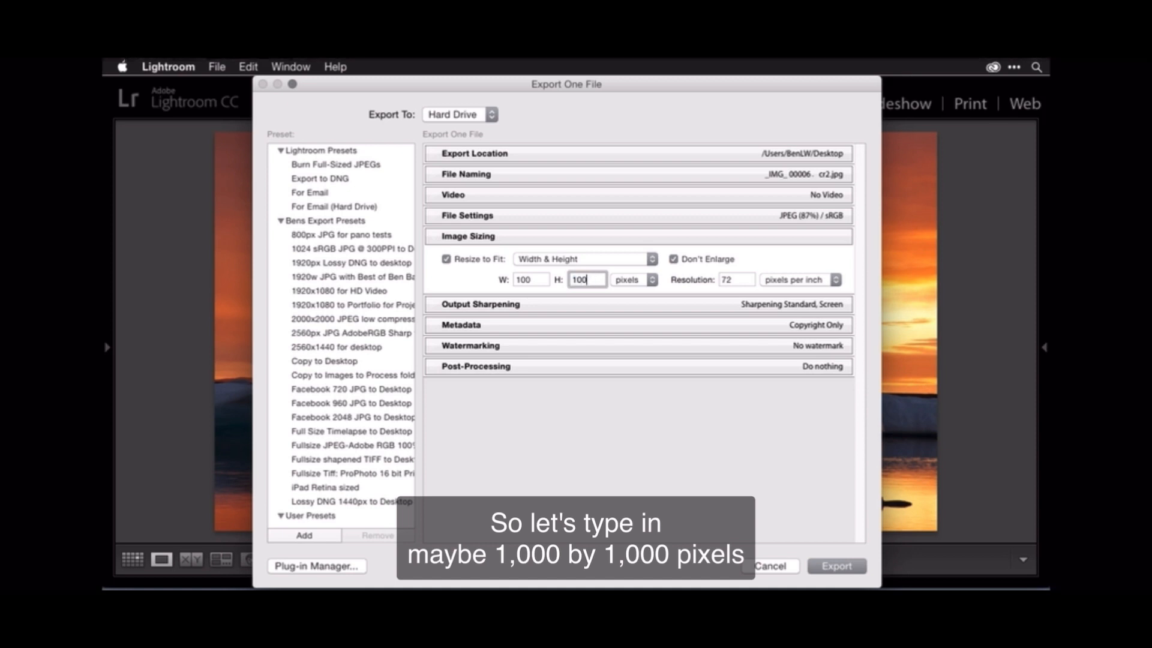
{"action": "type", "text": "0"}
{"action": "left_click", "coordinate": [539, 280]}
{"action": "type", "text": "00"}
{"action": "left_click", "coordinate": [454, 272]}
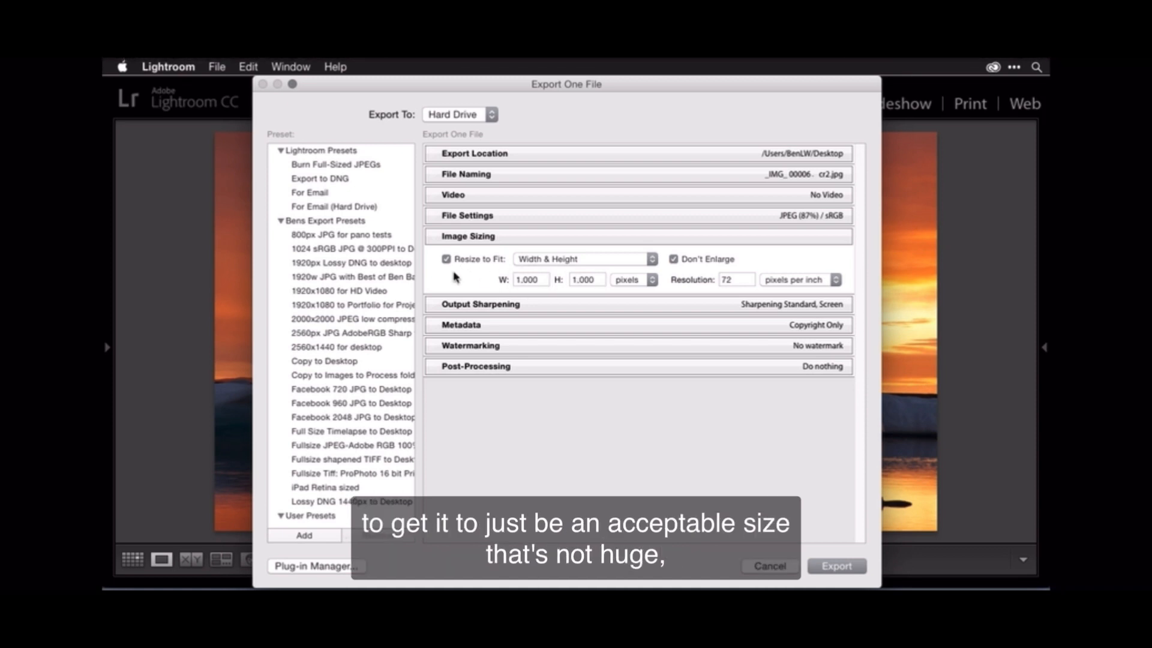
{"action": "left_click", "coordinate": [477, 305]}
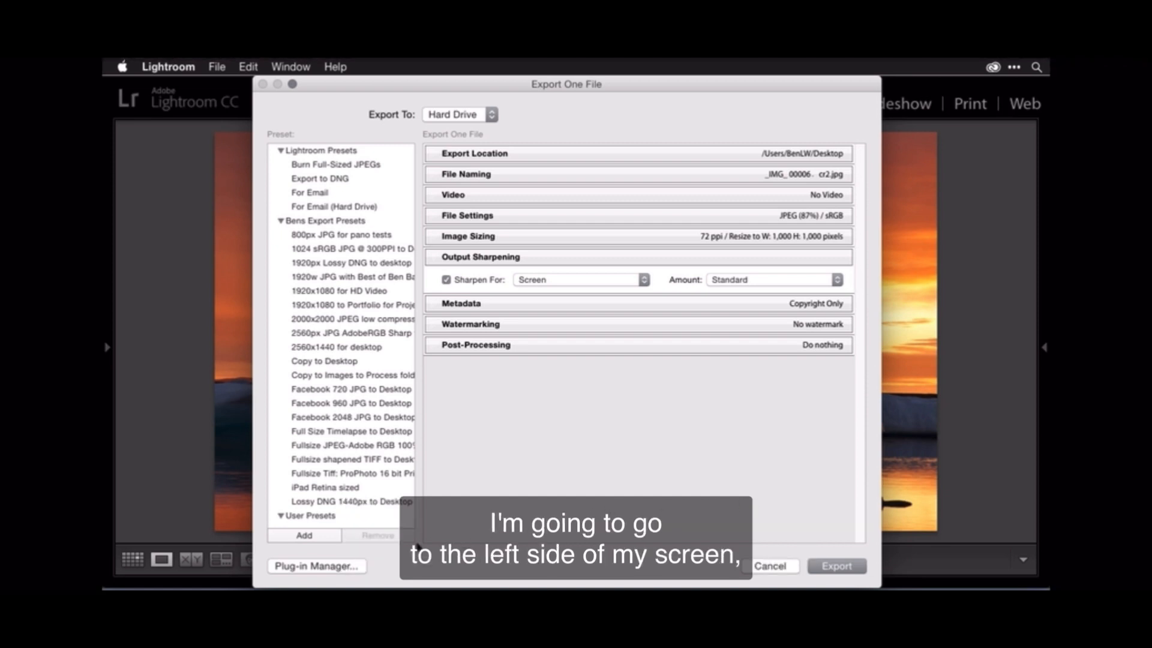
Save the current export settings as a preset named "1000px JPEG to Desktop" in the User Presets folder
{"action": "left_click", "coordinate": [304, 535]}
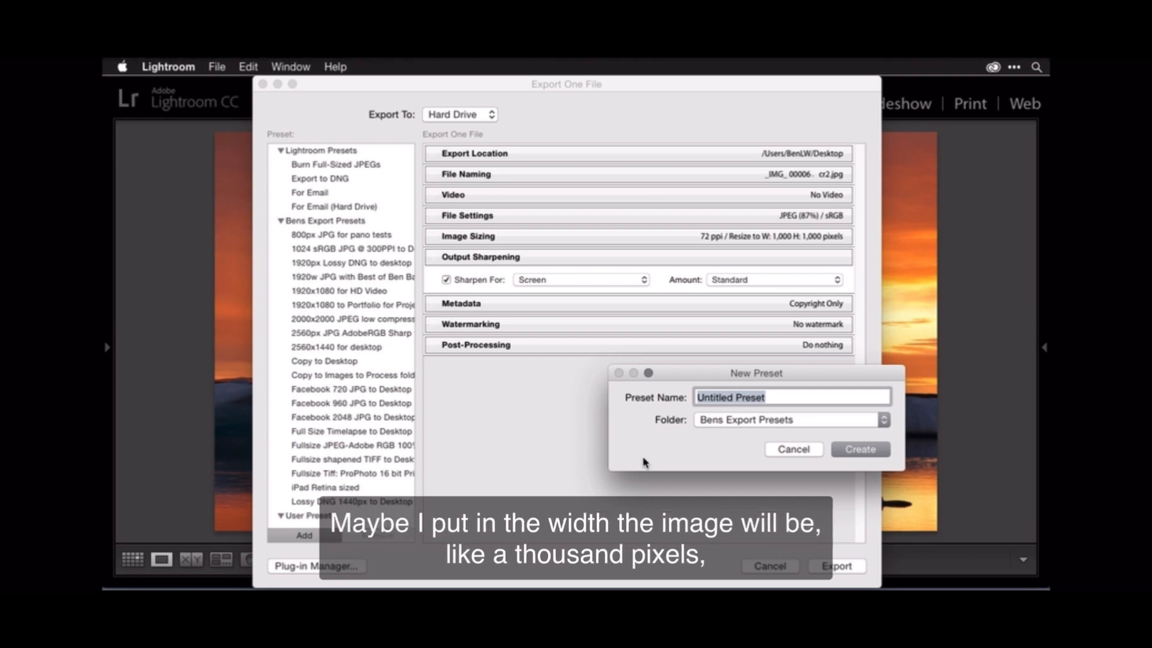
{"action": "type", "text": "1000px"}
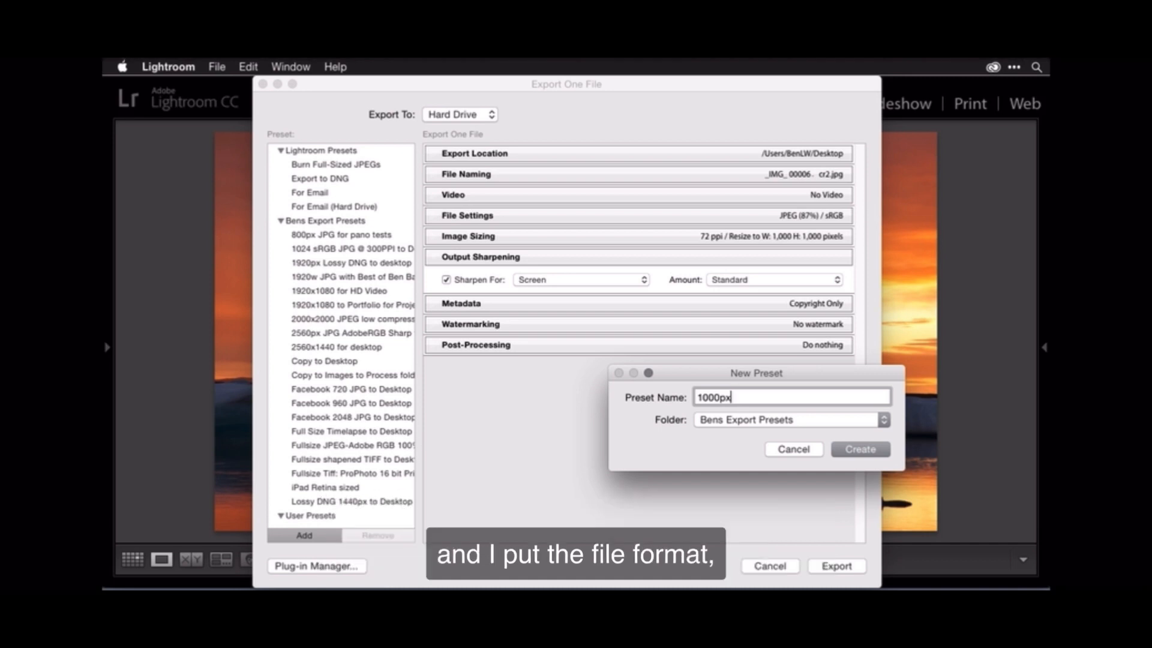
{"action": "type", "text": " JPEG"}
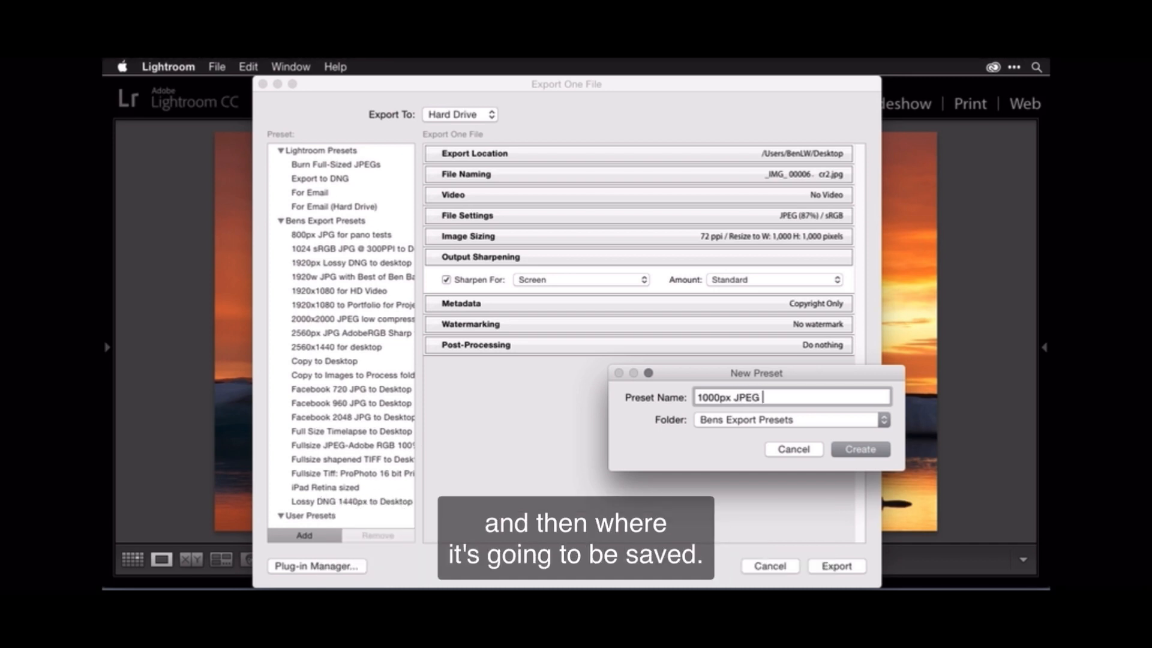
{"action": "type", "text": " to Desktop"}
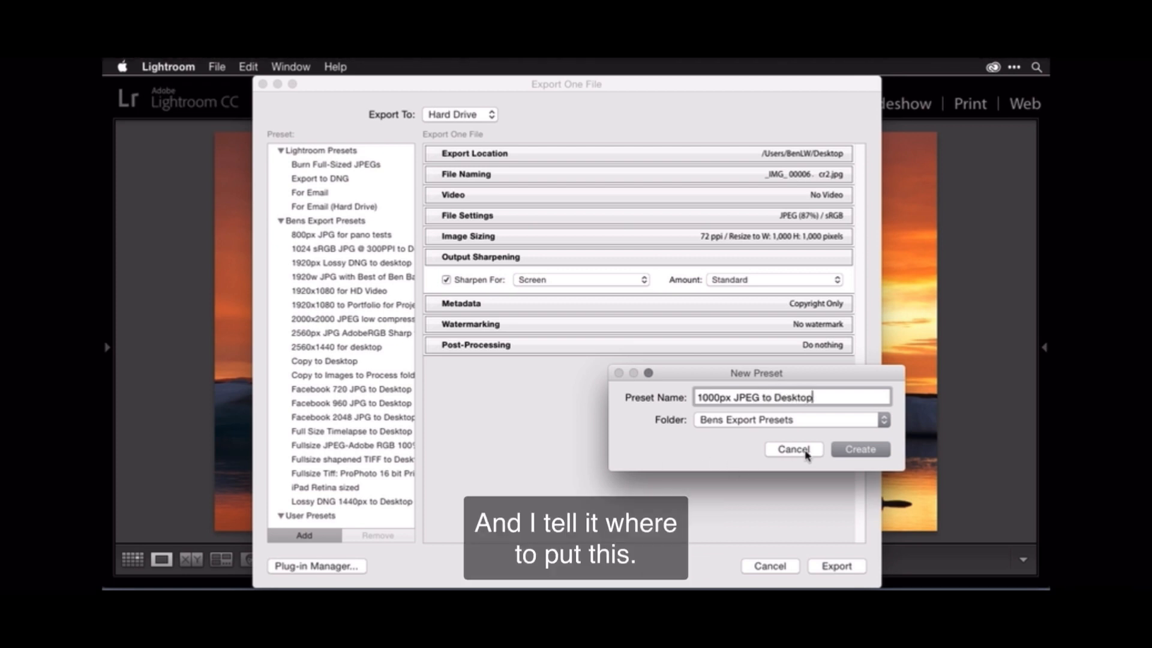
{"action": "left_click", "coordinate": [802, 421]}
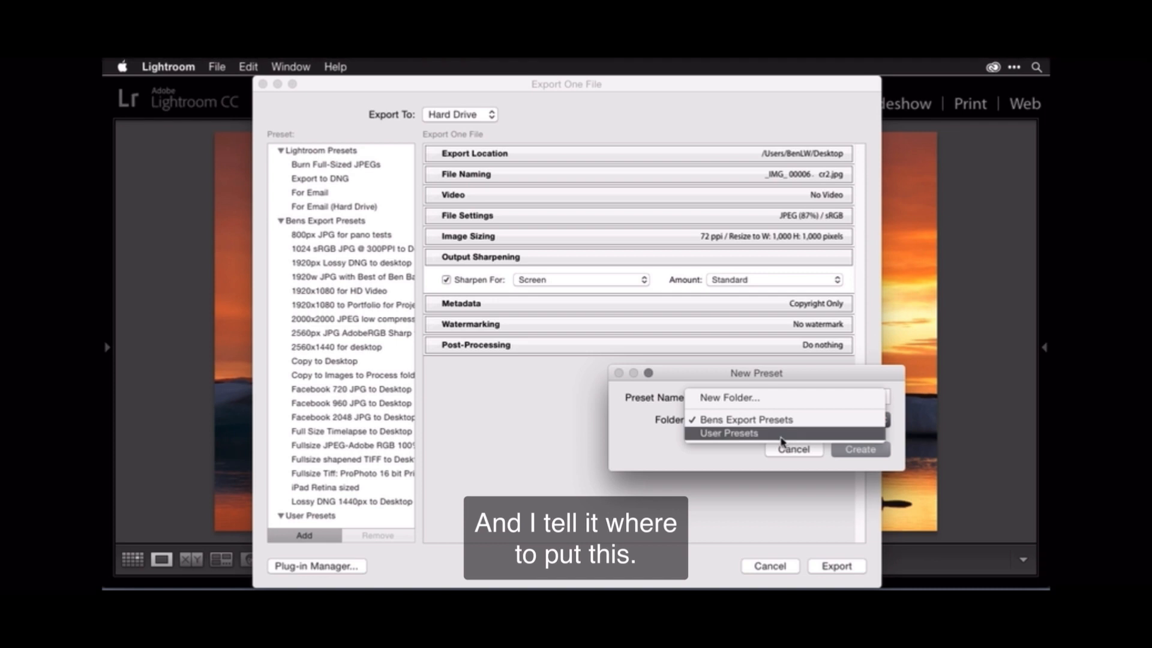
{"action": "left_click", "coordinate": [780, 437]}
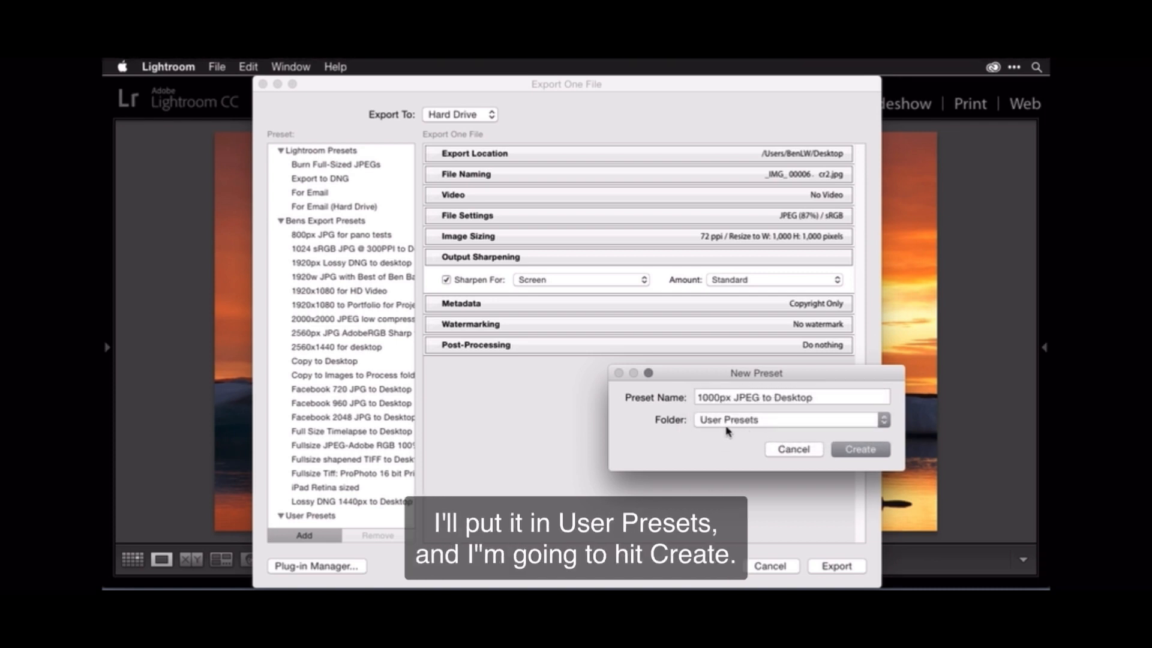
{"action": "left_click", "coordinate": [855, 451]}
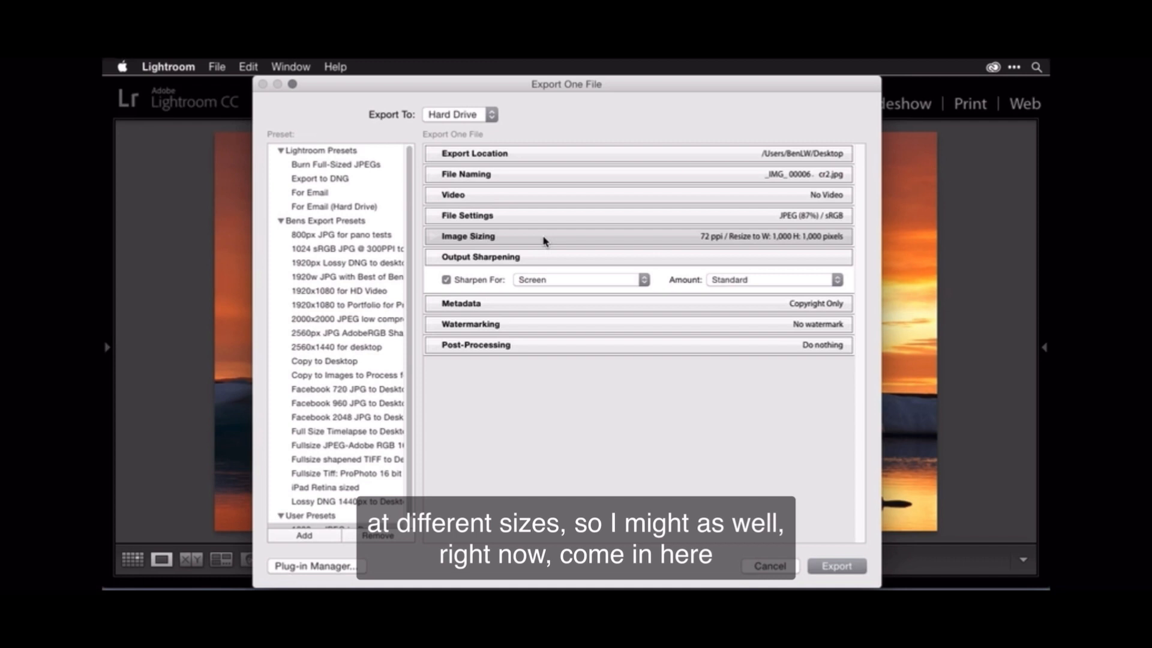
Set the export's image sizing to fit 2,000 by 2,000 pixels
{"action": "left_click", "coordinate": [544, 239]}
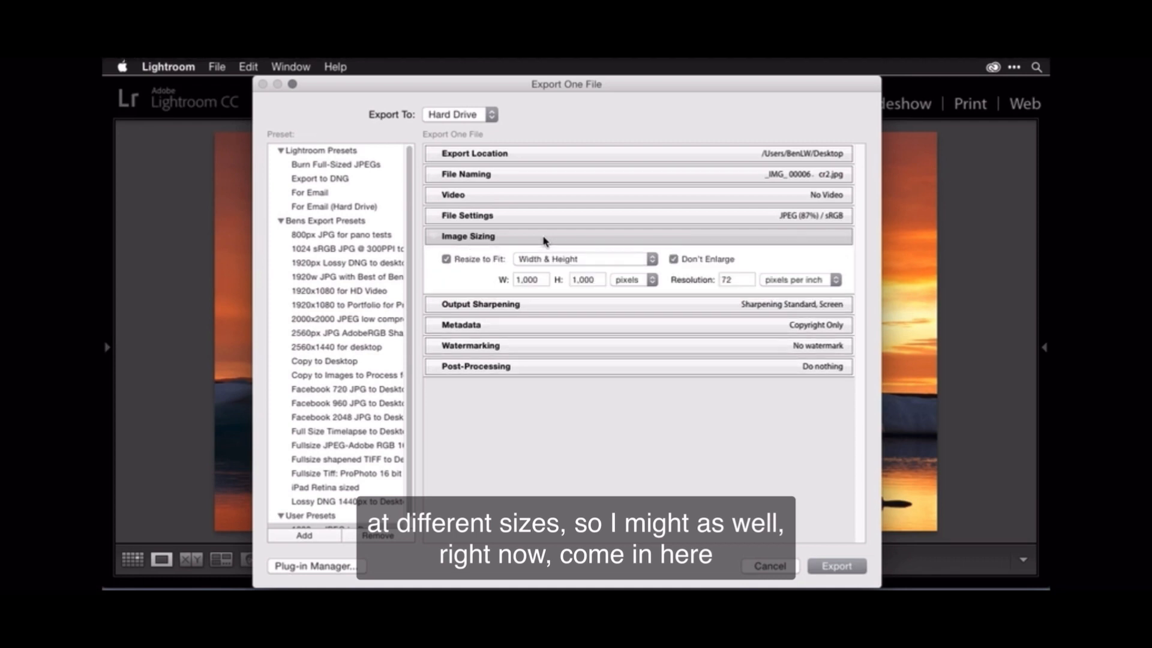
{"action": "double_click", "coordinate": [528, 280]}
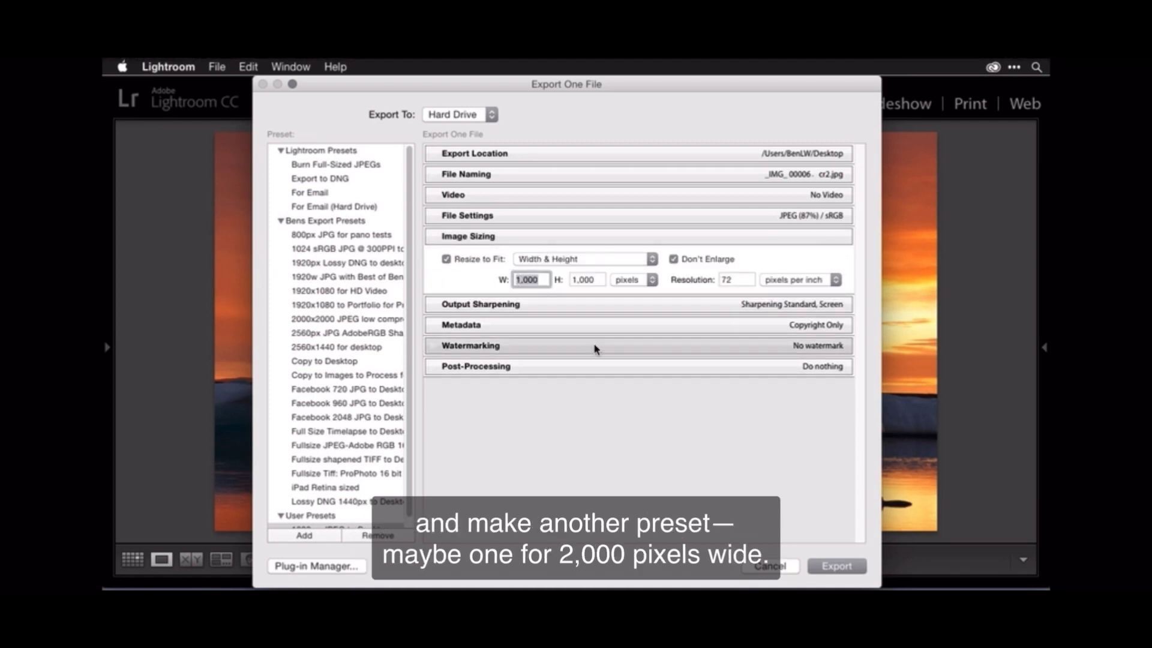
{"action": "type", "text": "2"}
{"action": "key", "text": "Tab"}
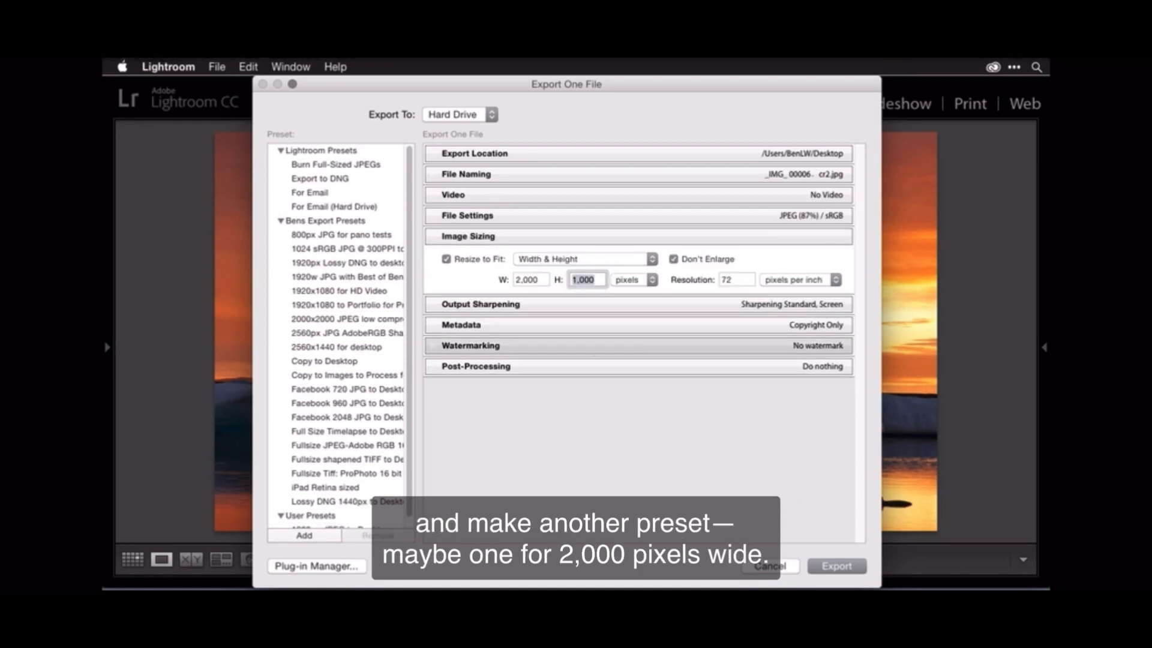
{"action": "type", "text": "2000"}
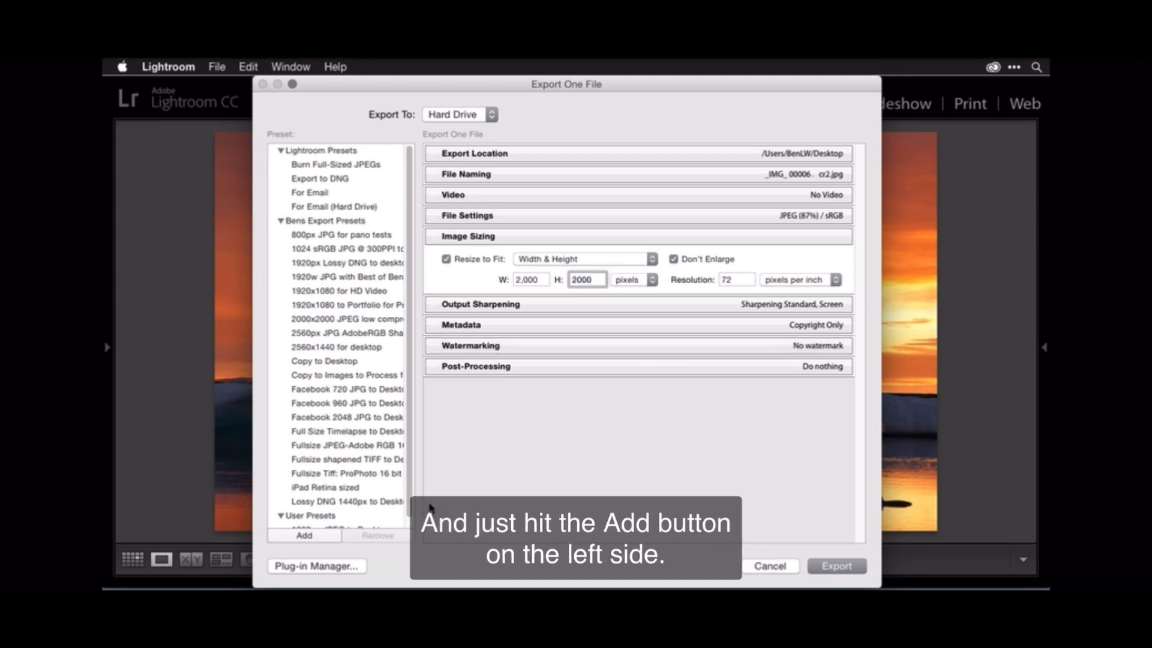
Save the settings as a preset named "2000px JPEG to Desktop" in User Presets and close the export settings without exporting
{"action": "left_click", "coordinate": [304, 536]}
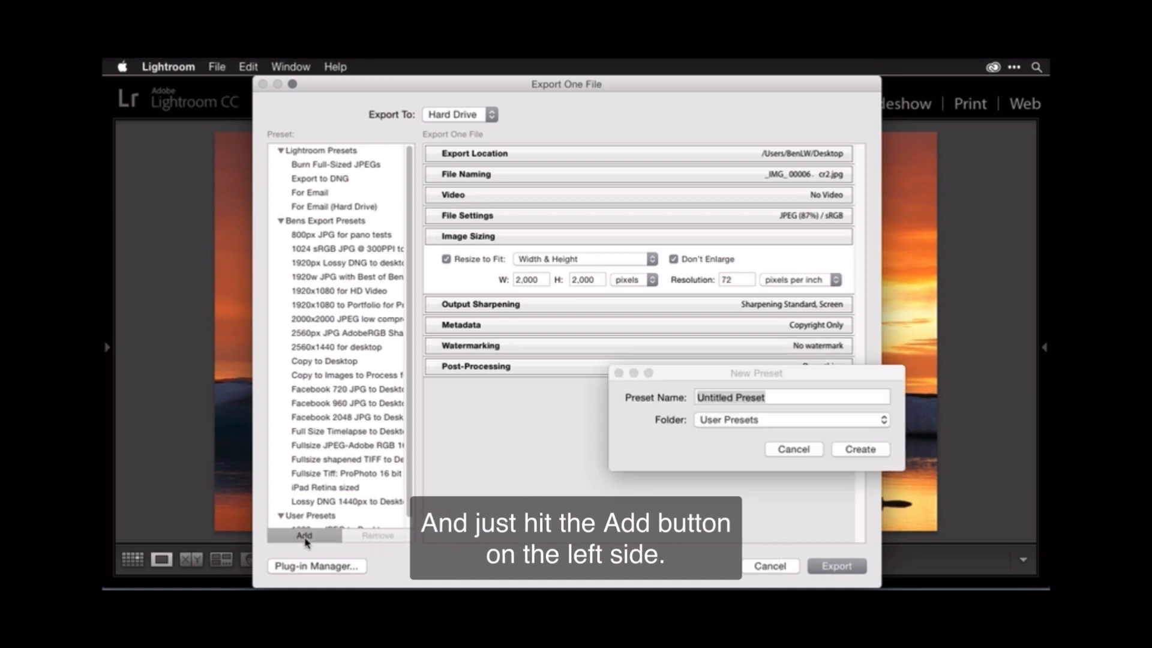
{"action": "type", "text": "00px"}
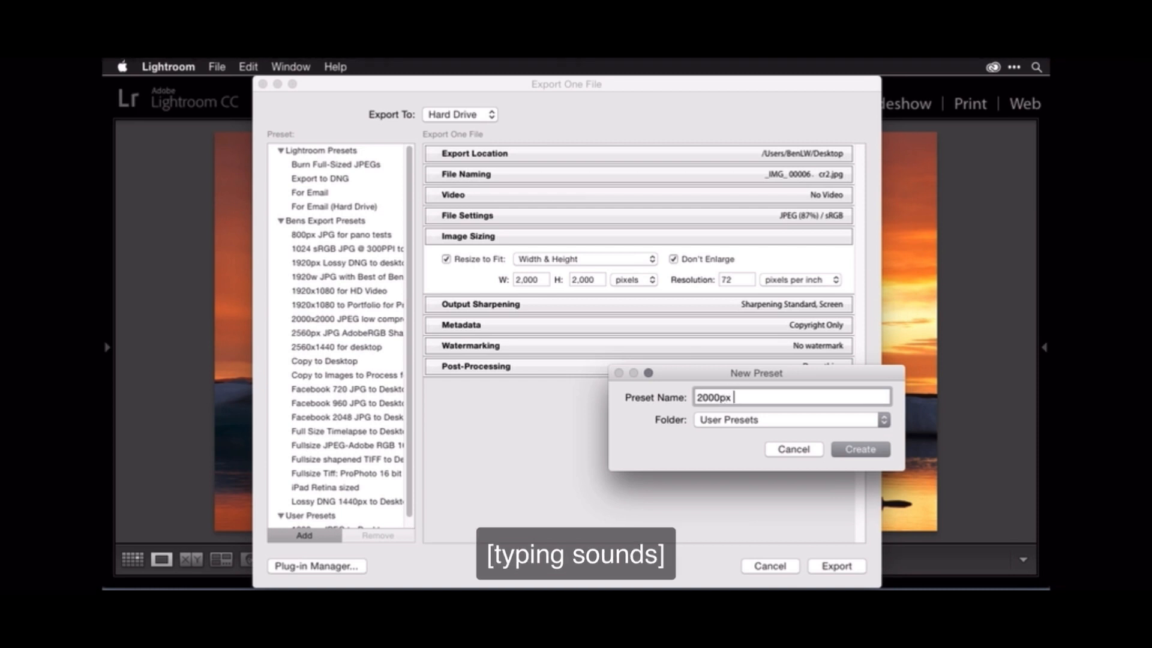
{"action": "type", "text": " JPEG to Desktop"}
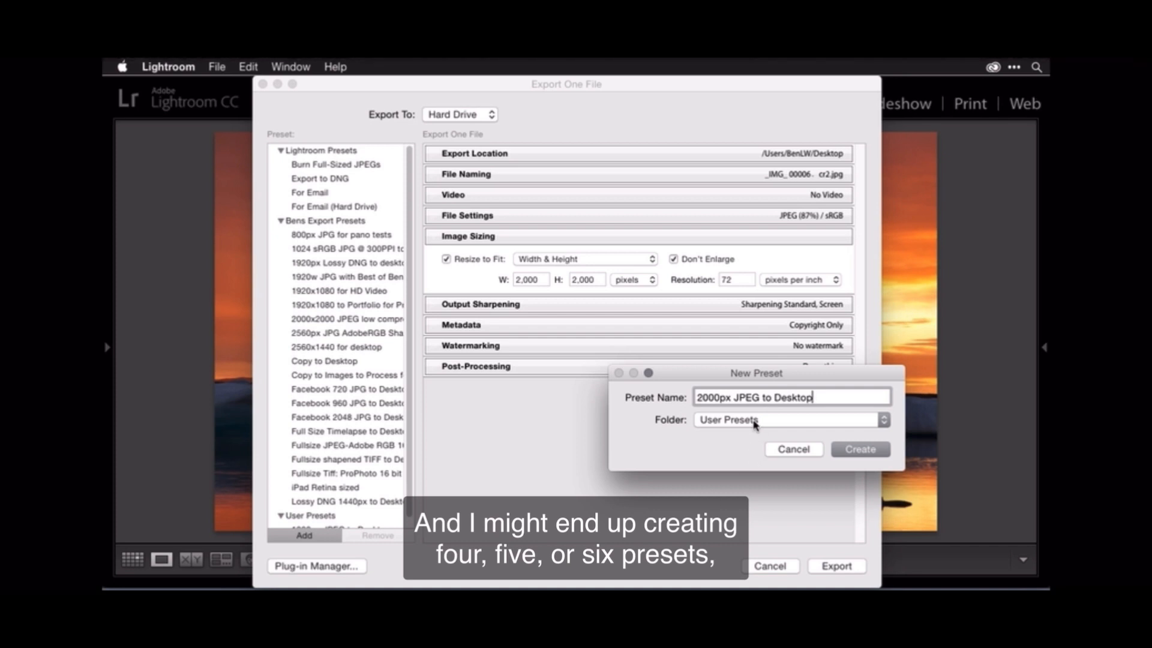
{"action": "left_click", "coordinate": [866, 449]}
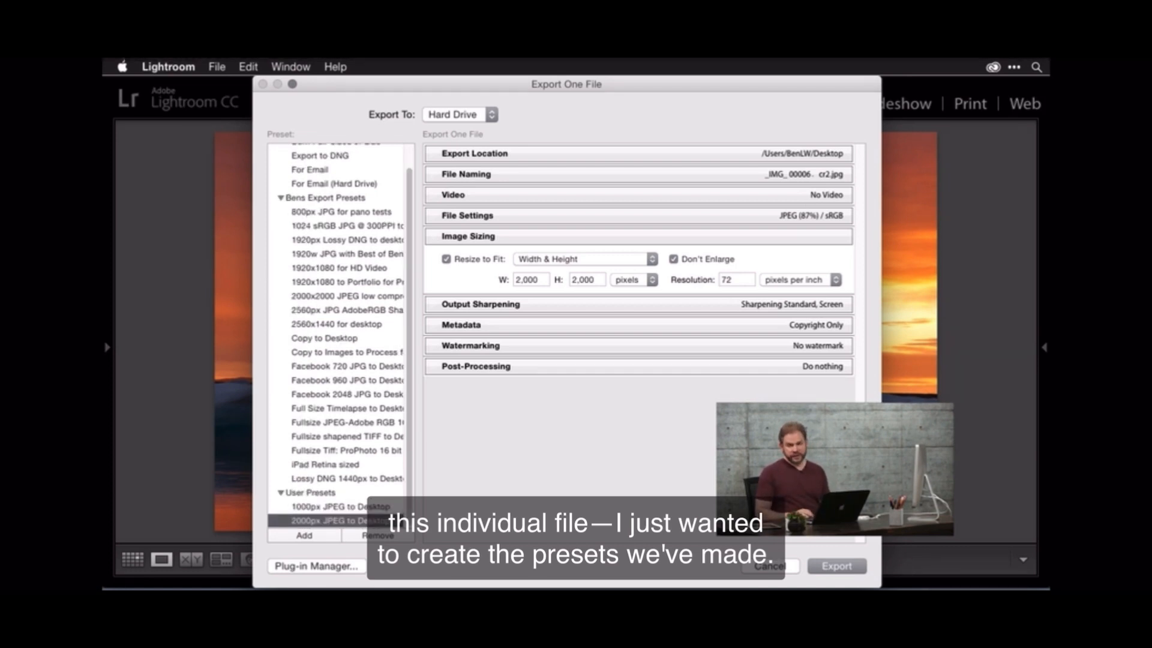
{"action": "left_click", "coordinate": [770, 566]}
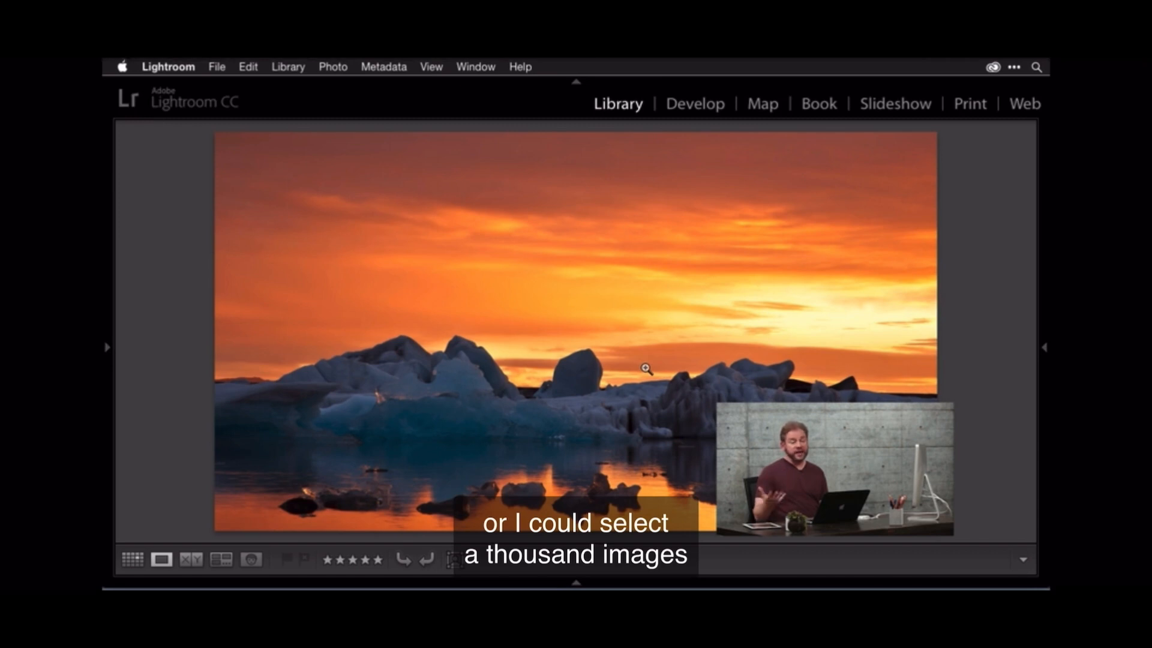
Export the iceberg sunset photo with one of the newly saved JPEG to Desktop presets
{"action": "left_click", "coordinate": [218, 66]}
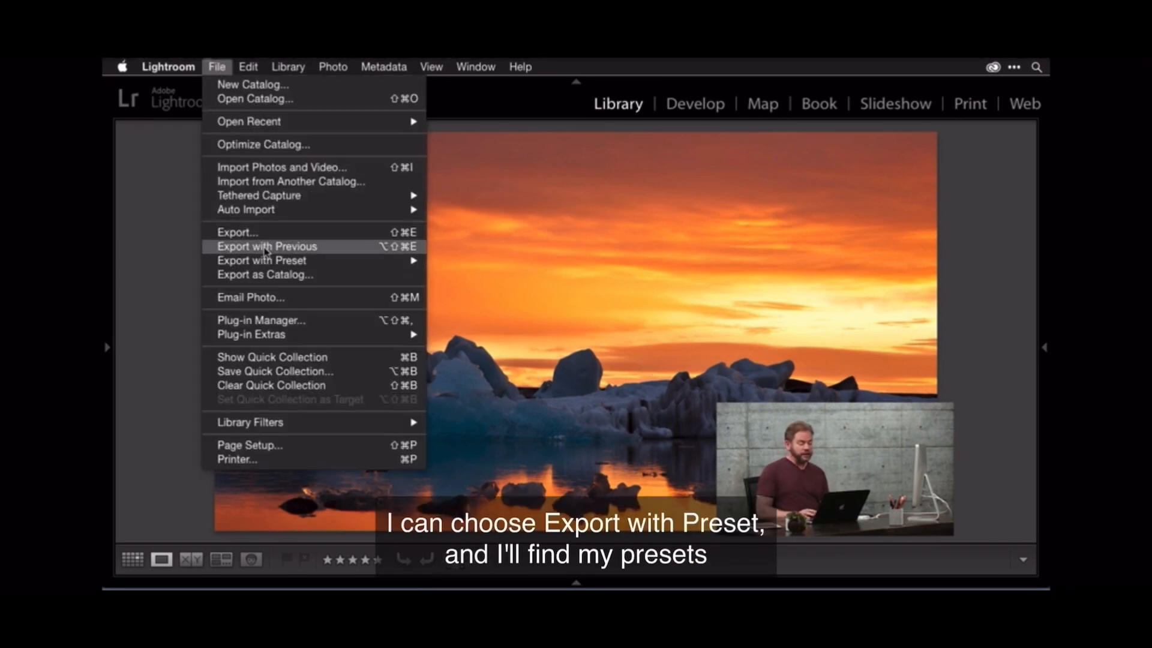
{"action": "mouse_move", "coordinate": [264, 268]}
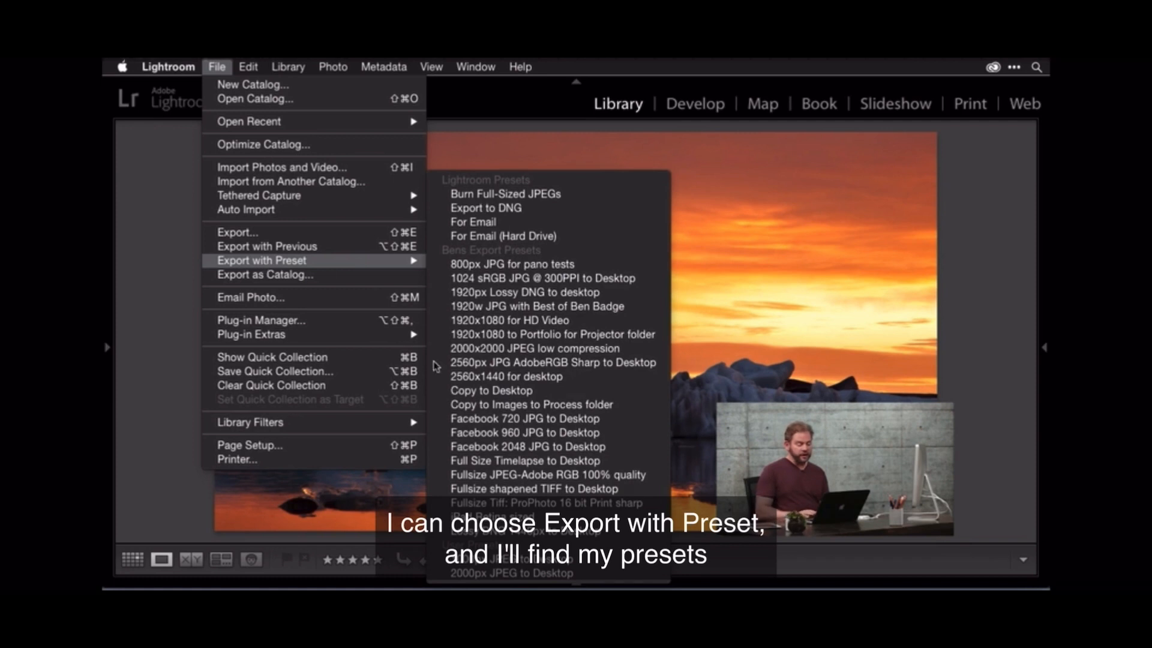
{"action": "left_click", "coordinate": [590, 567]}
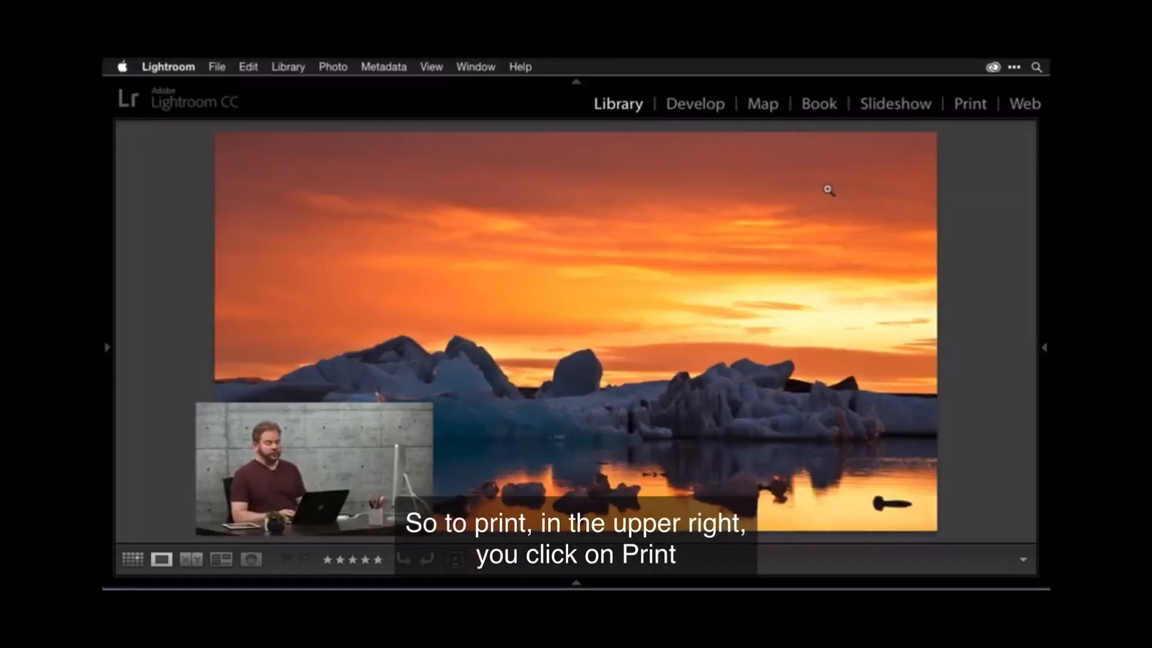
Open the iceberg photo in the Print module and apply the (1) 8 x 10 template from Lightroom Templates
{"action": "left_click", "coordinate": [969, 105]}
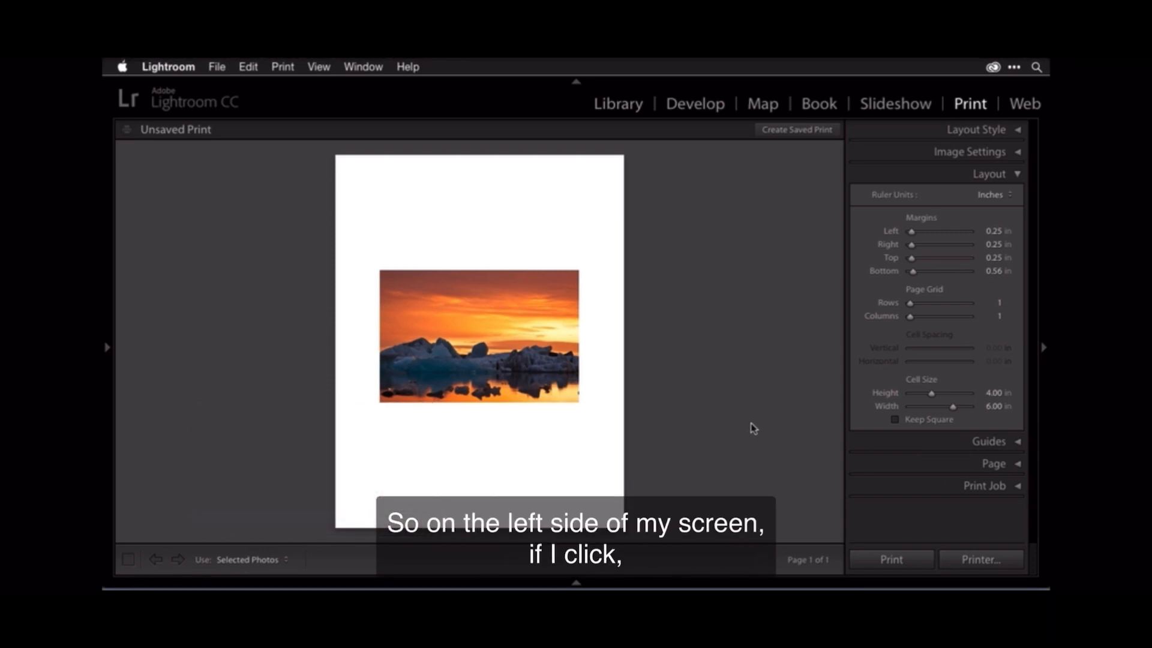
{"action": "left_click", "coordinate": [108, 350]}
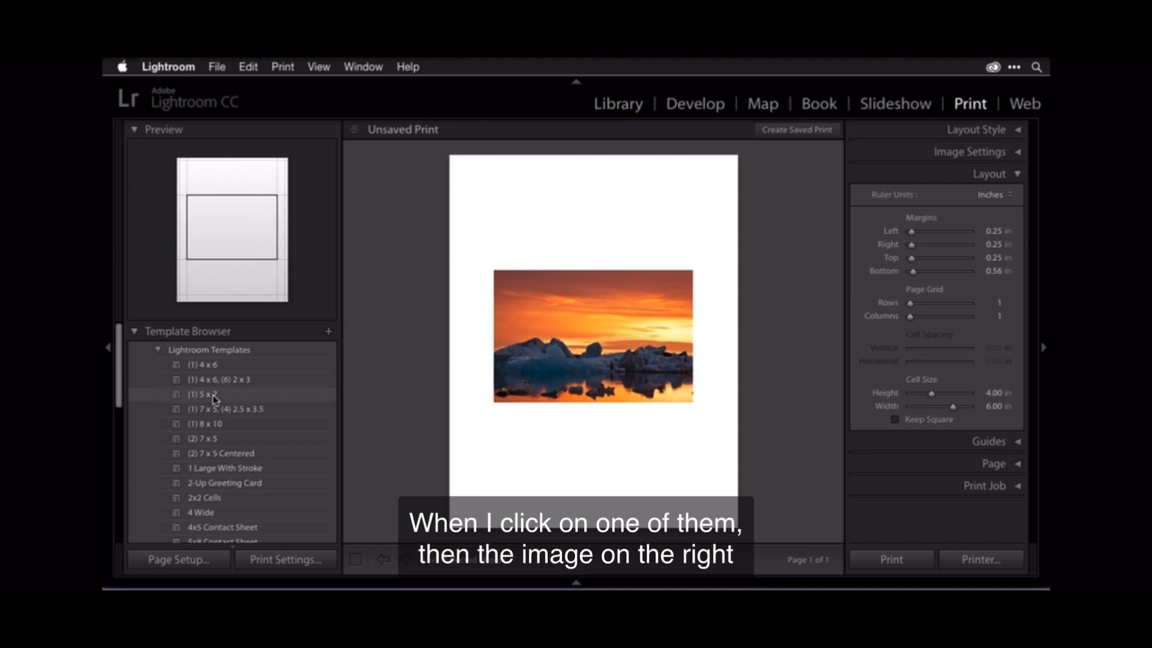
{"action": "left_click", "coordinate": [215, 424]}
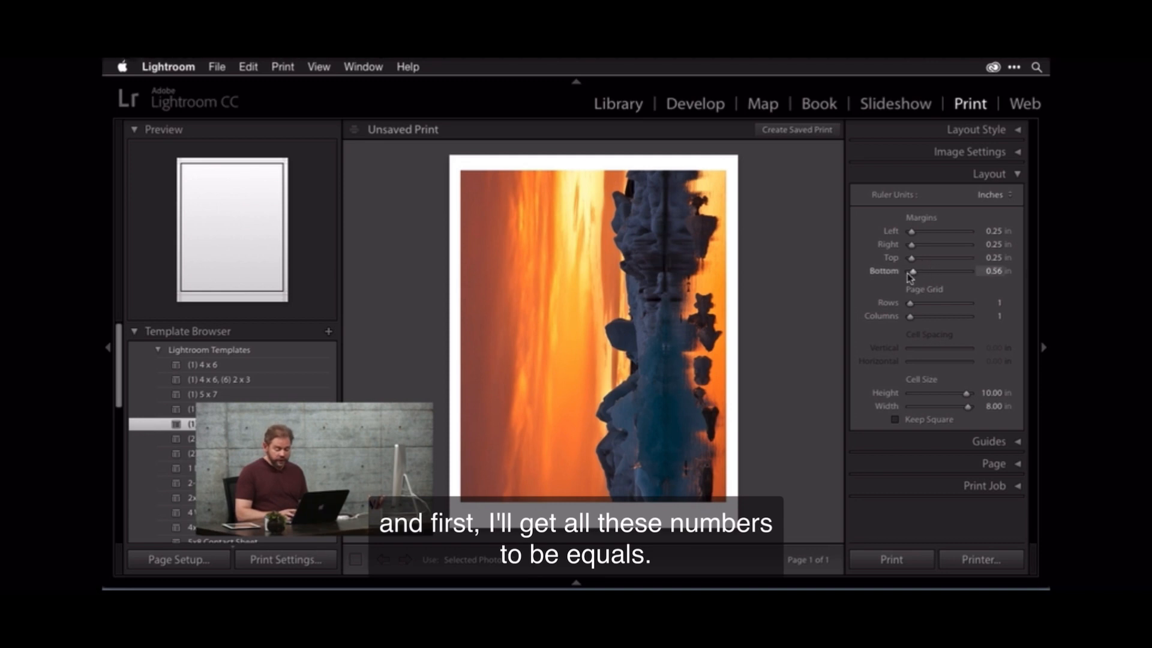
Set the print layout's bottom margin to 0.25 in and increase the right margin to about 1.16 in
{"action": "left_click_drag", "start_coordinate": [914, 275], "coordinate": [911, 275]}
{"action": "left_click", "coordinate": [994, 270]}
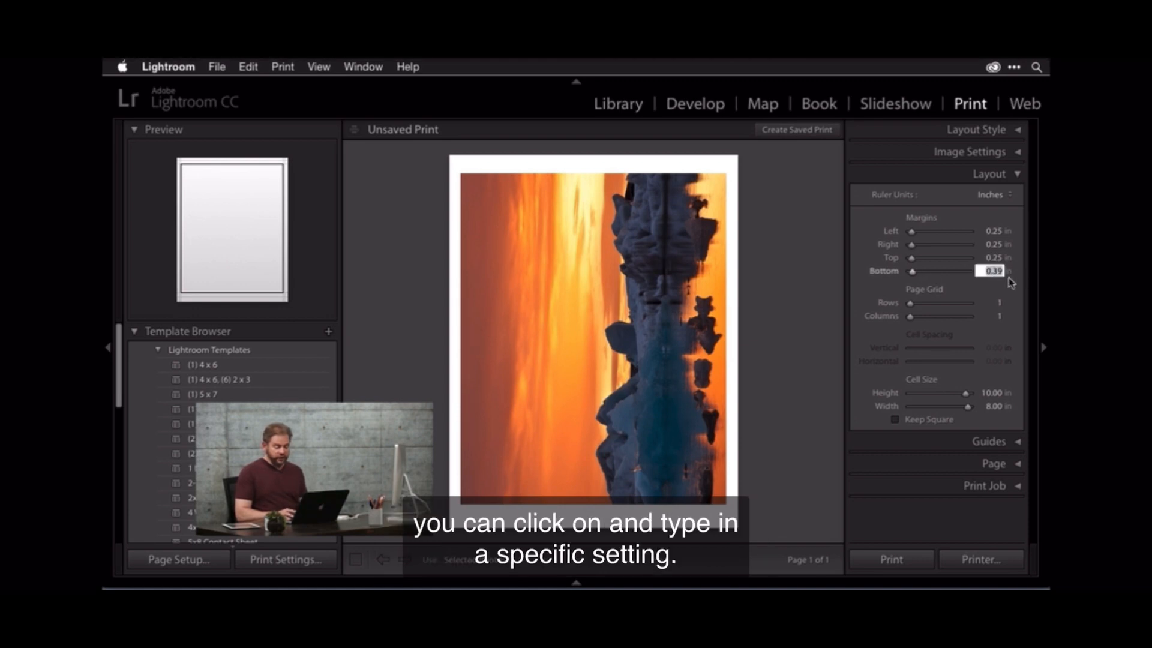
{"action": "type", "text": ".25"}
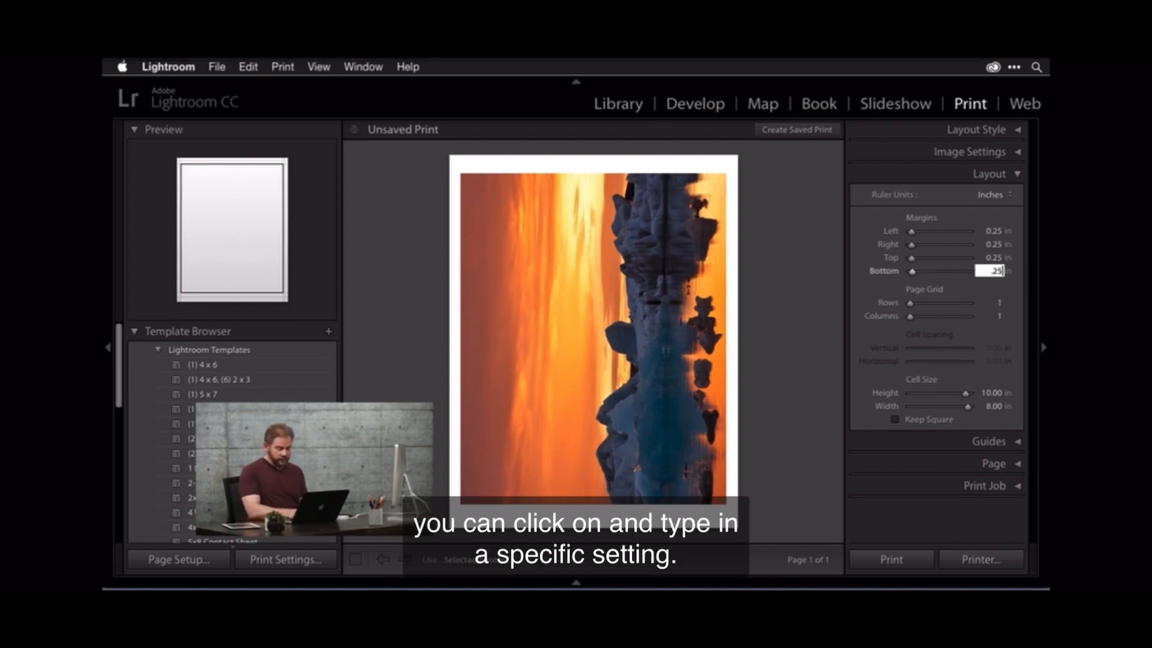
{"action": "key", "text": "Return"}
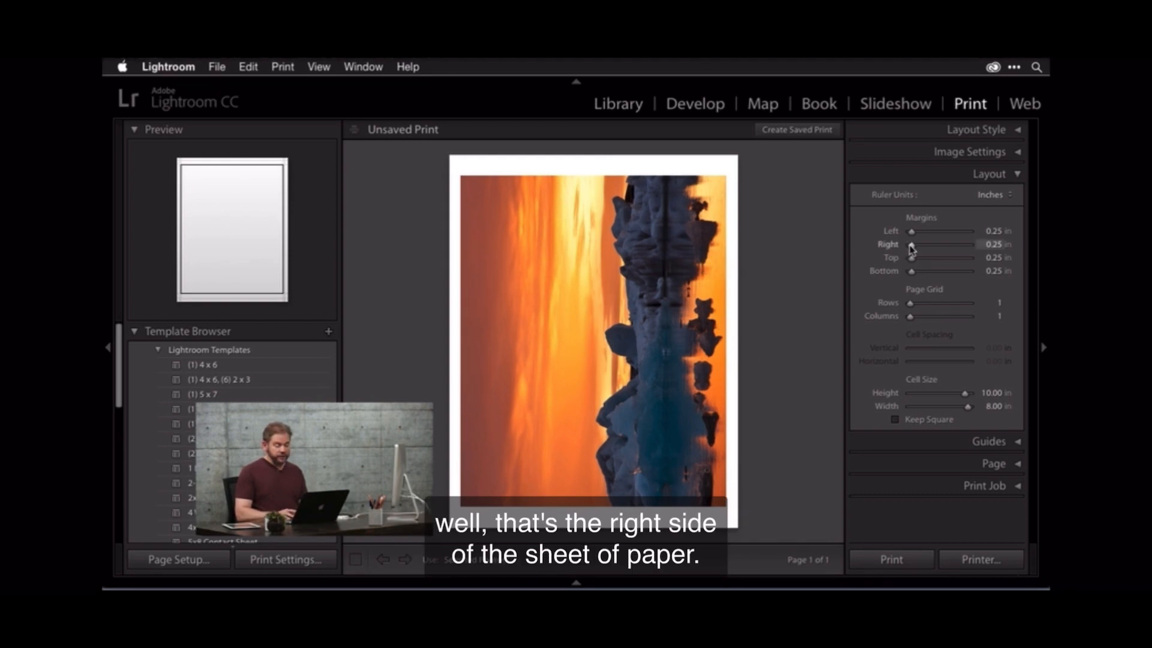
{"action": "left_click_drag", "start_coordinate": [911, 248], "coordinate": [918, 247]}
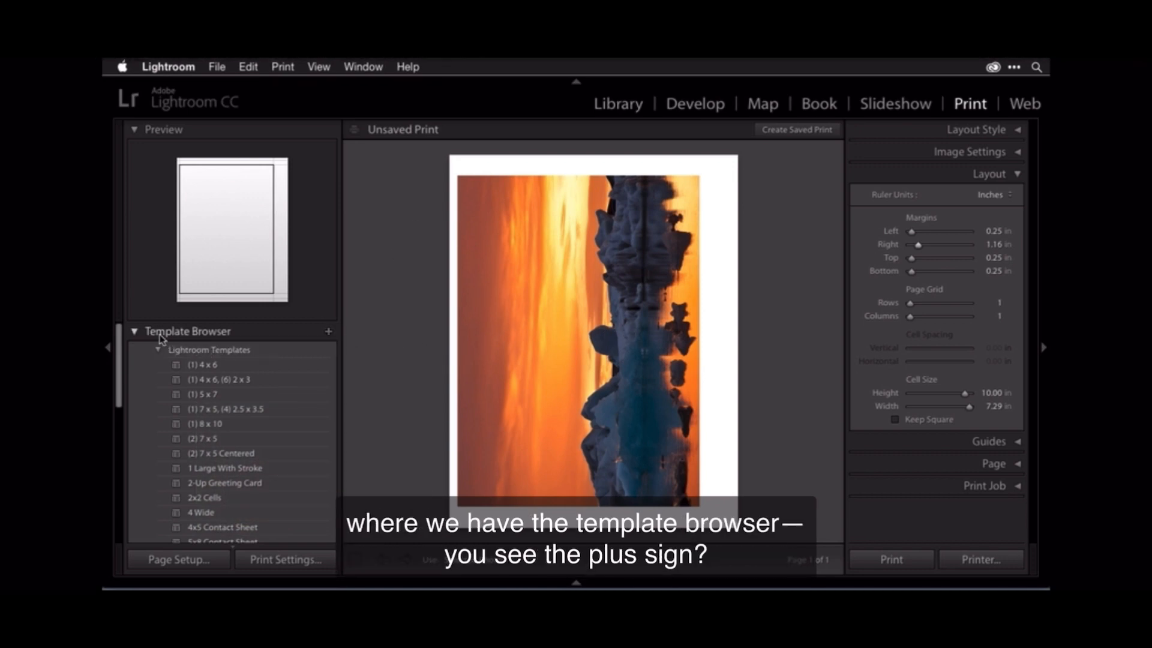
Save the current print layout as a new template named "white border large bottom" in User Templates
{"action": "left_click", "coordinate": [328, 332]}
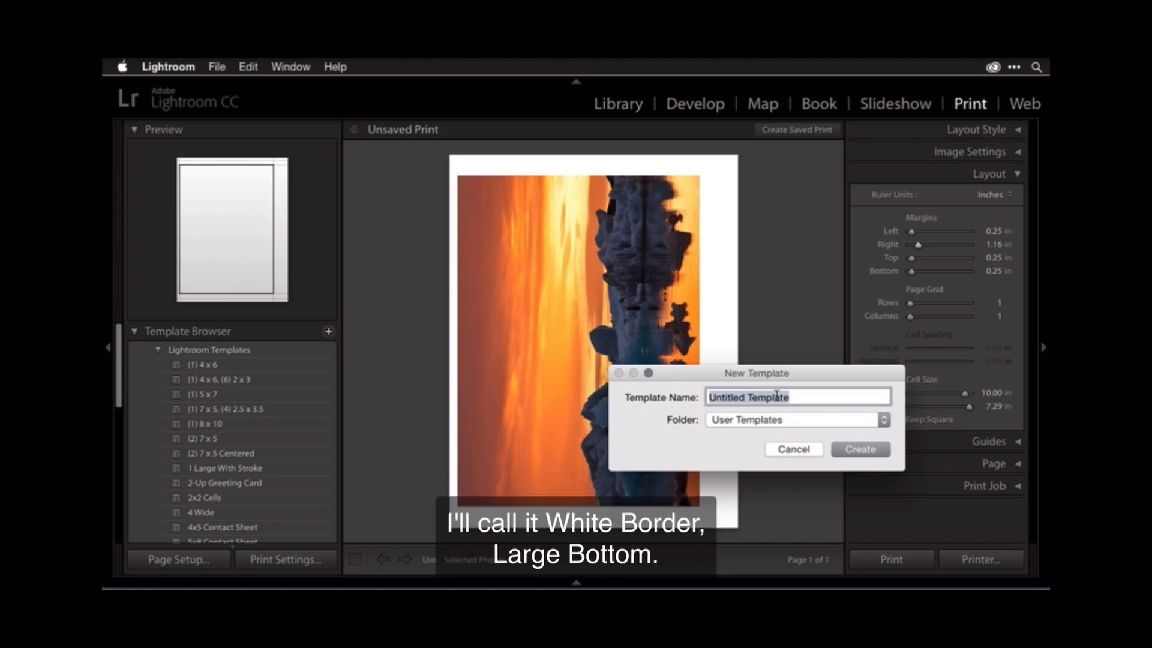
{"action": "type", "text": "white border"}
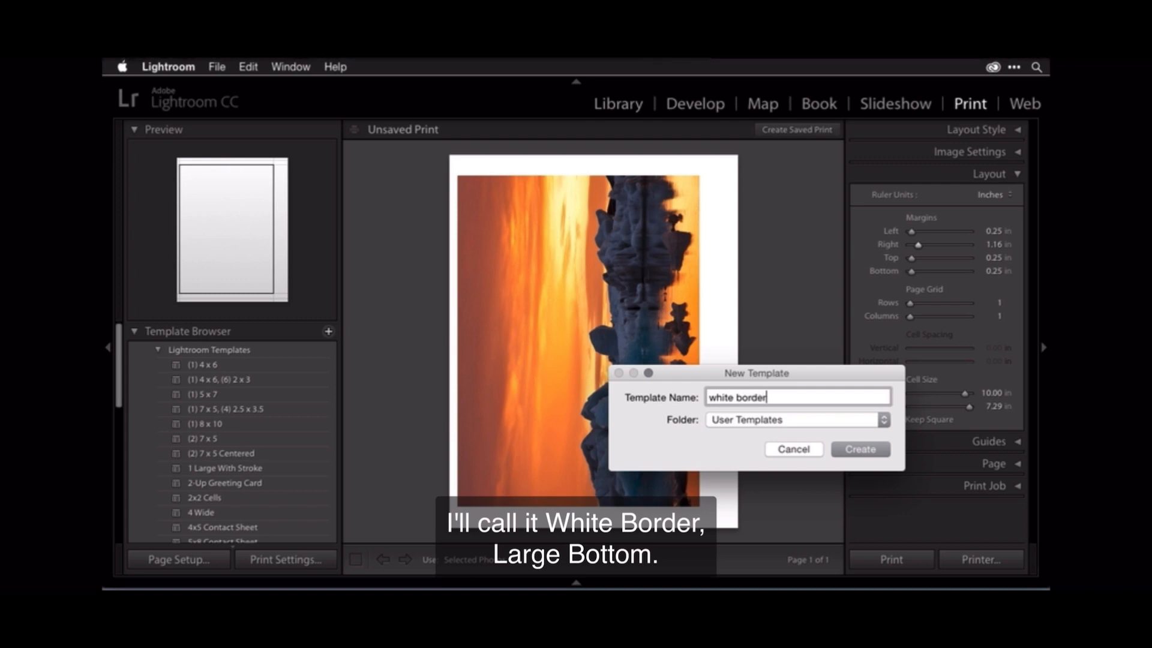
{"action": "type", "text": " large"}
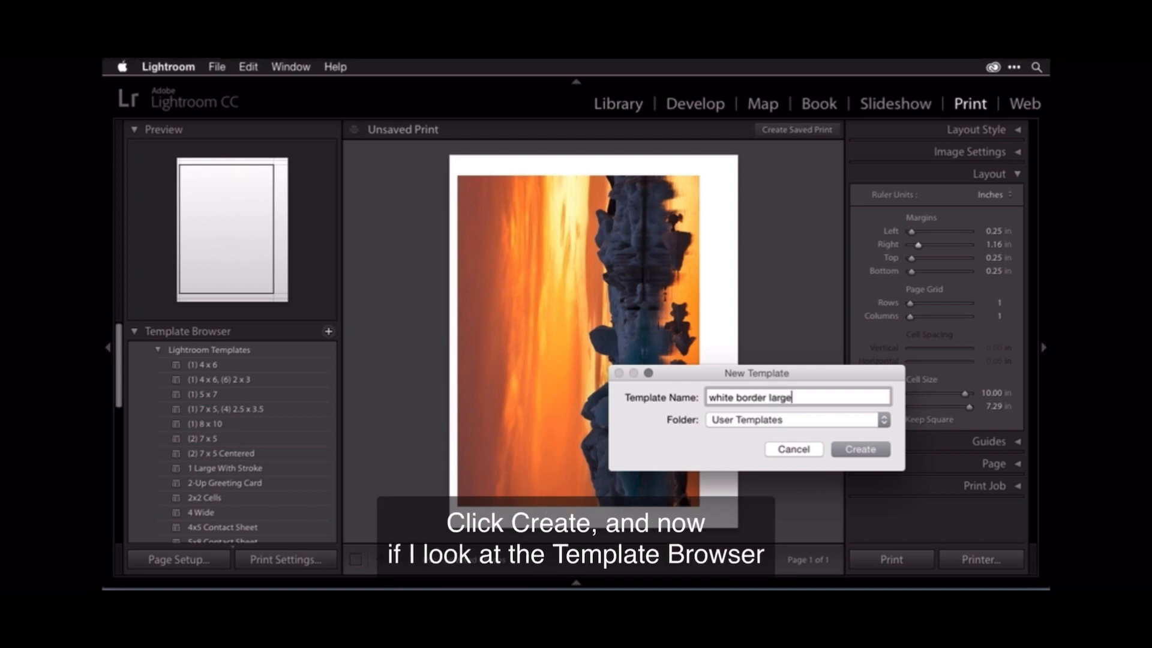
{"action": "type", "text": " bottom"}
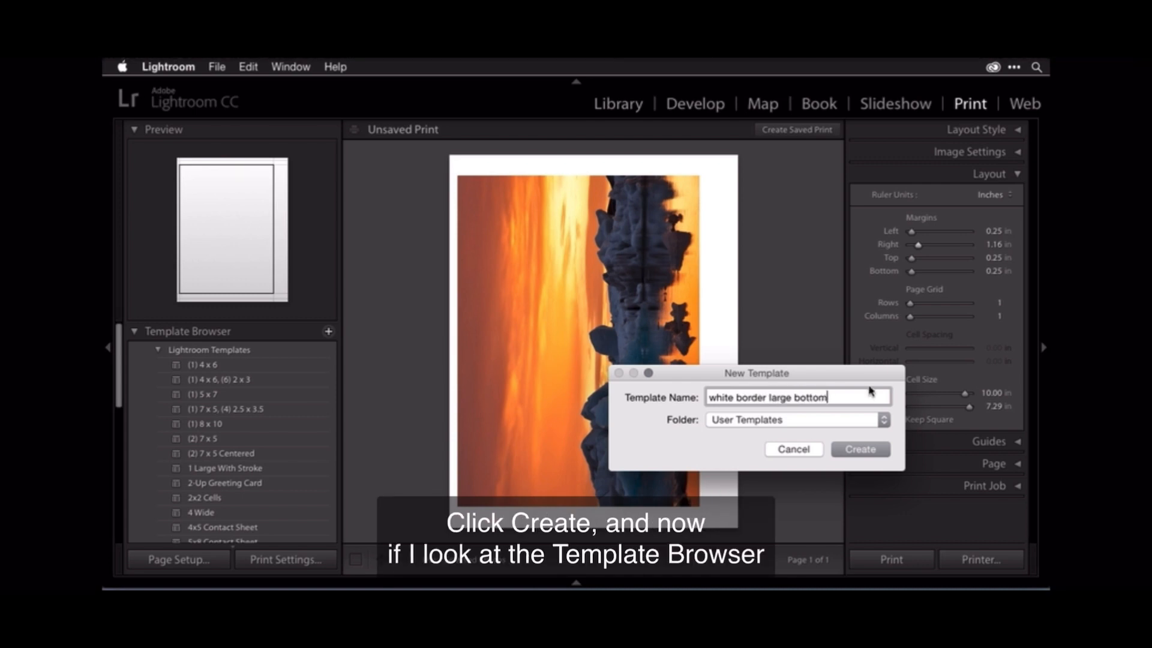
{"action": "left_click", "coordinate": [859, 448]}
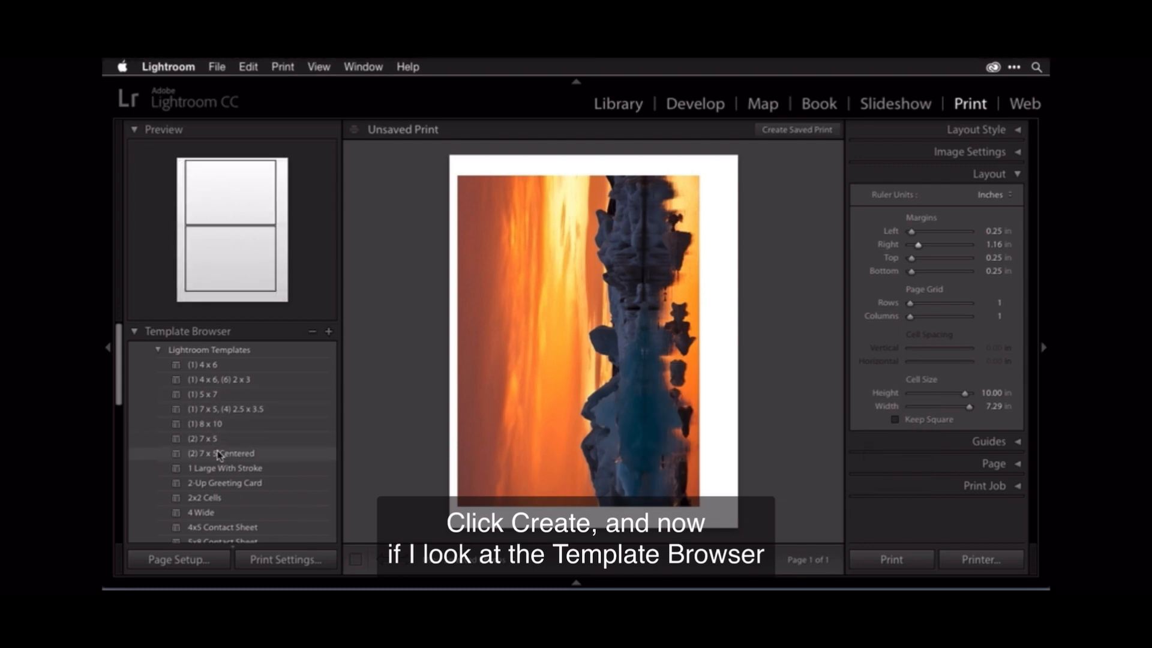
Apply the Fine Art Mat template from Lightroom Templates to the iceberg photo and collapse the layout settings
{"action": "scroll", "coordinate": [228, 444], "scroll_direction": "down", "scroll_amount": 10}
{"action": "scroll", "coordinate": [218, 451], "scroll_direction": "down", "scroll_amount": 3}
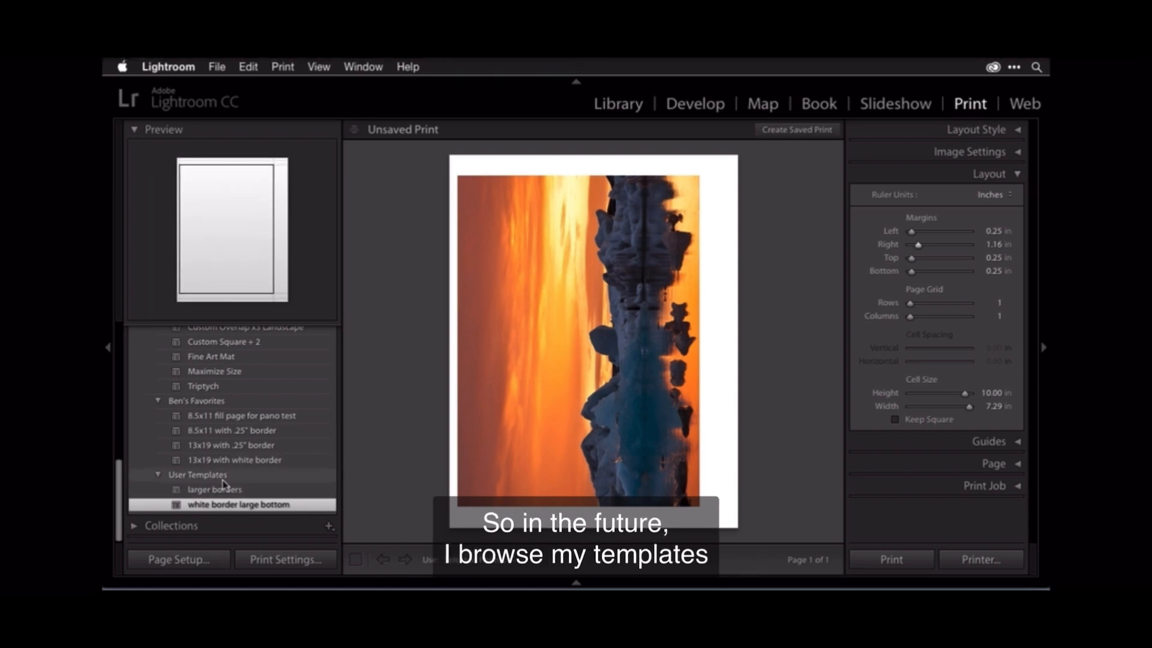
{"action": "scroll", "coordinate": [224, 485], "scroll_direction": "up", "scroll_amount": 8}
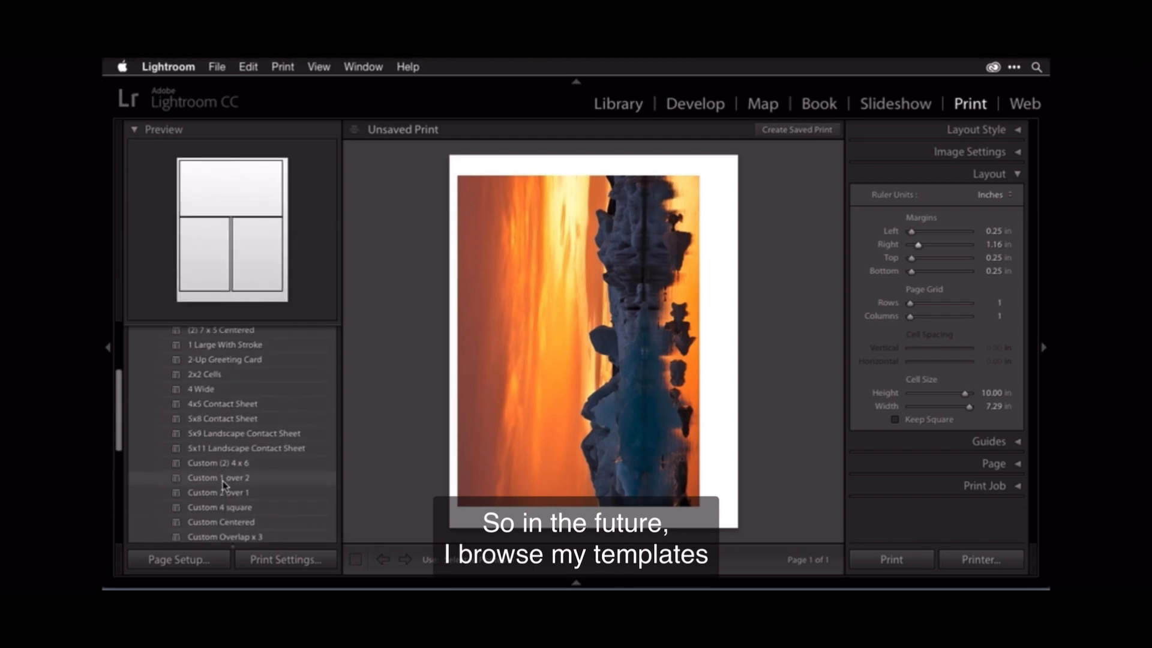
{"action": "scroll", "coordinate": [228, 495], "scroll_direction": "down", "scroll_amount": 5}
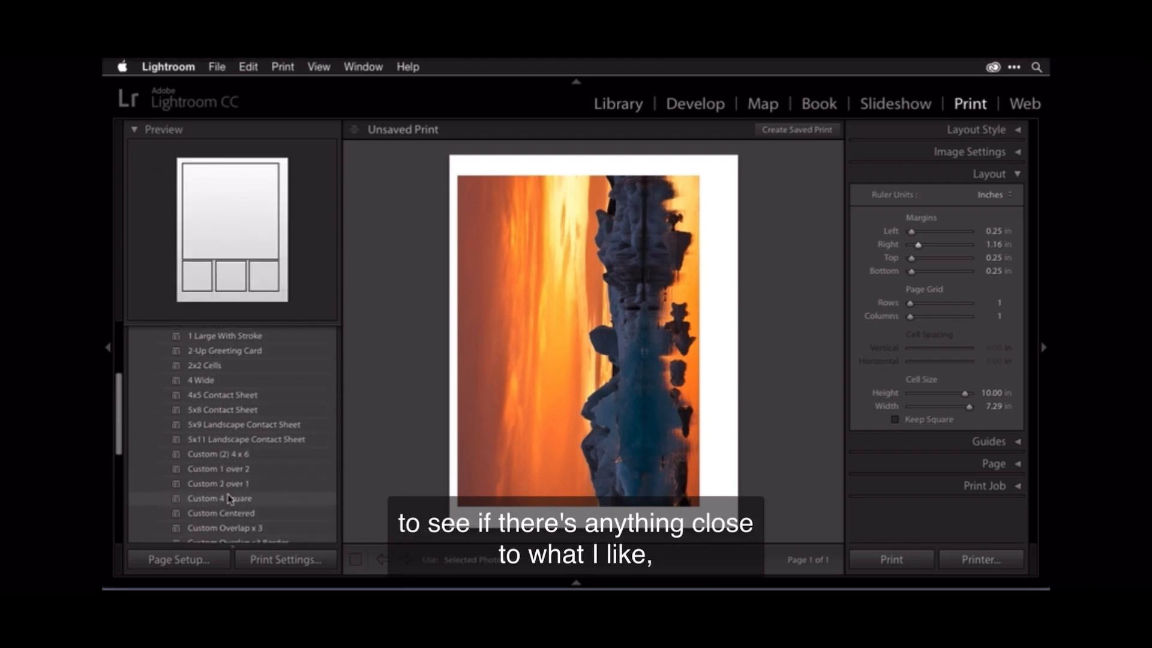
{"action": "scroll", "coordinate": [228, 497], "scroll_direction": "down", "scroll_amount": 2}
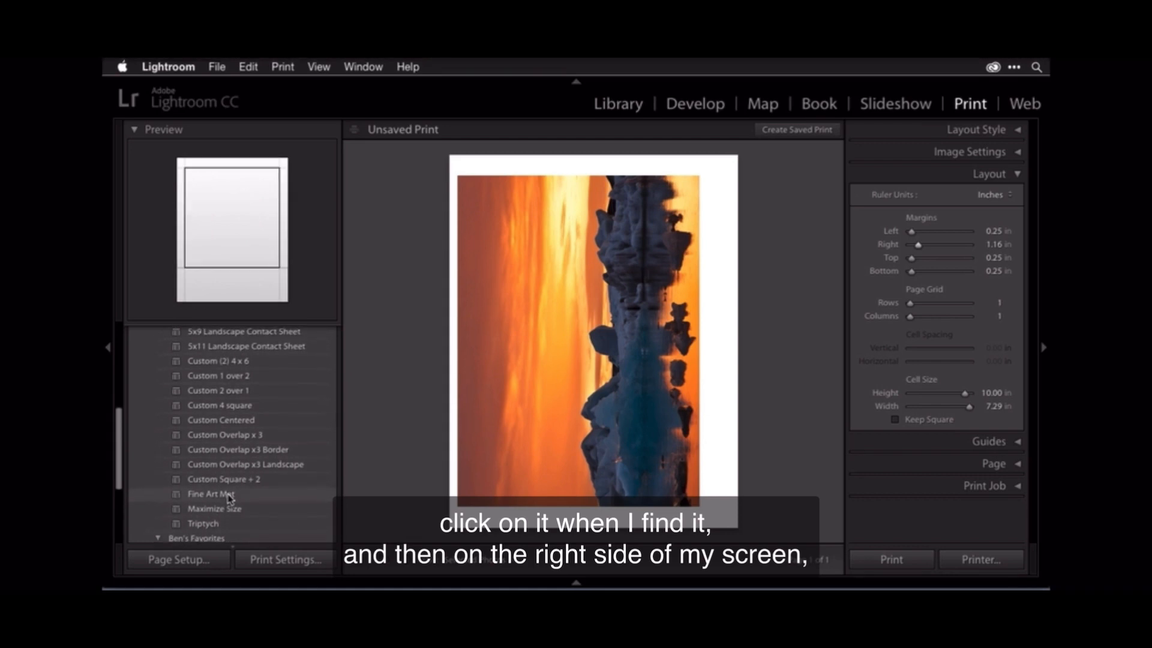
{"action": "left_click", "coordinate": [228, 495]}
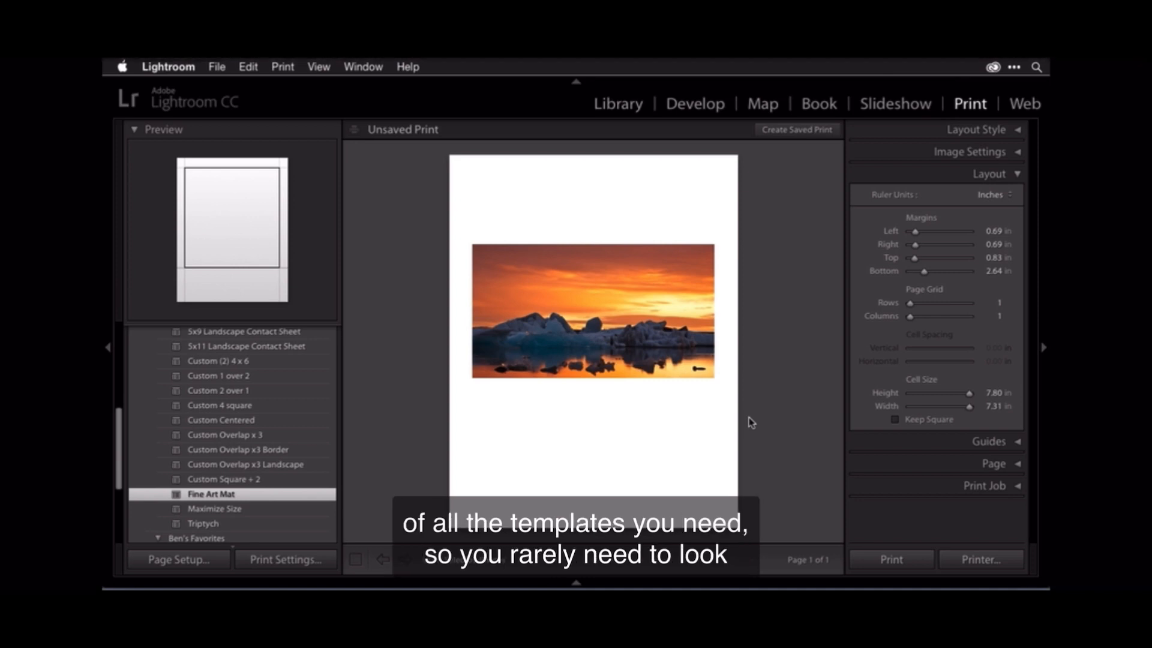
{"action": "left_click", "coordinate": [1017, 174]}
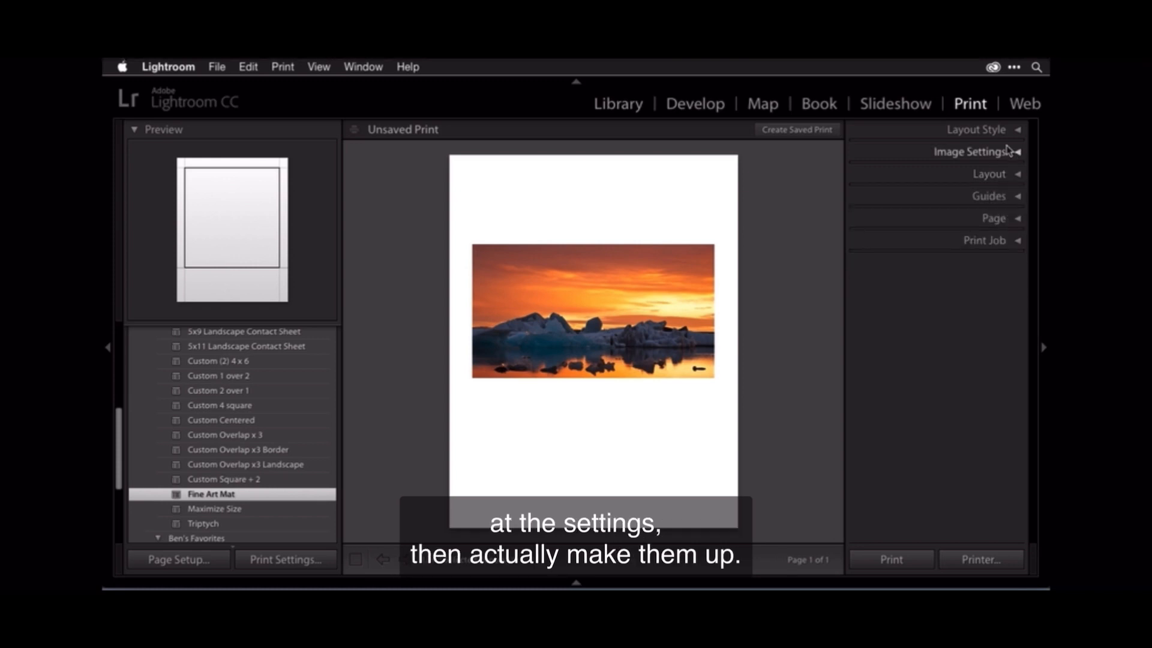